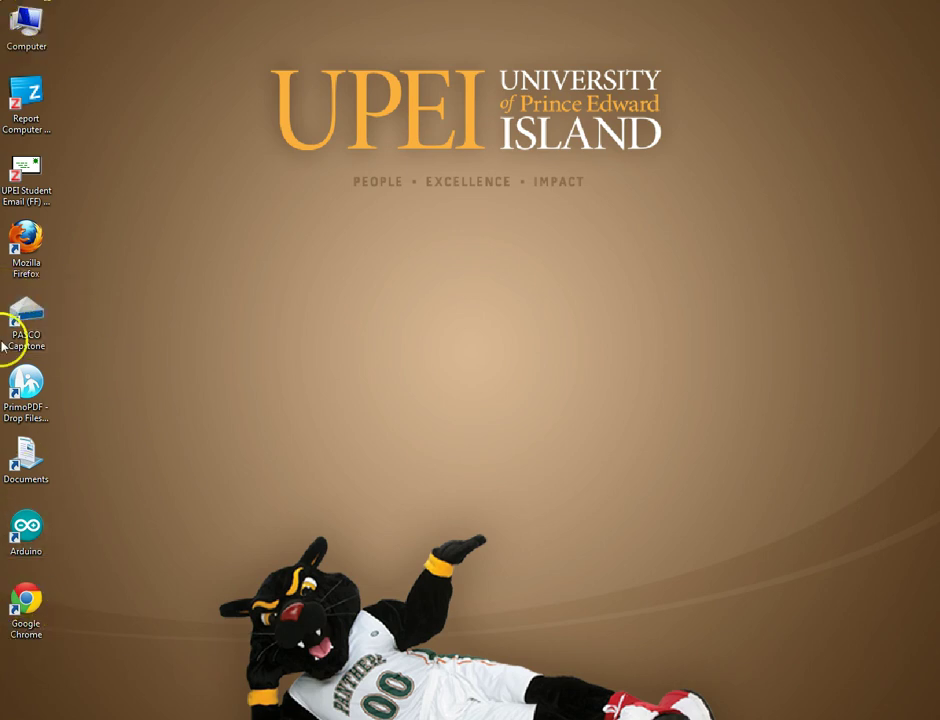
# Step: Launch PASCO Capstone from its desktop shortcut
pyautogui.click(26, 314)
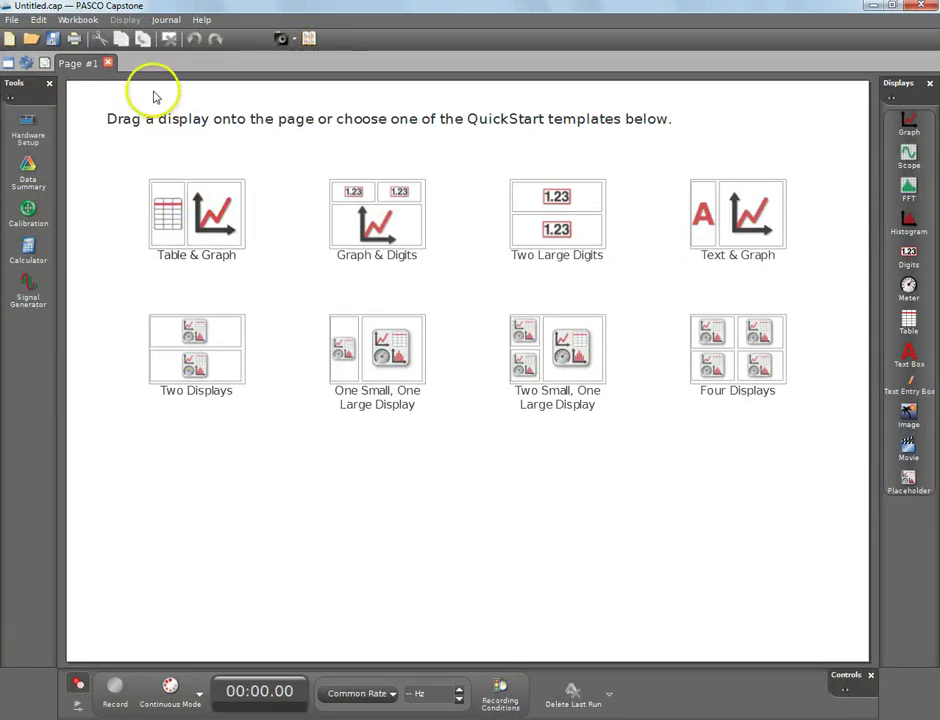
# Step: Attach a Photogate to digital channel 1 of the ScienceWorkshop 750 interface
pyautogui.click(29, 136)
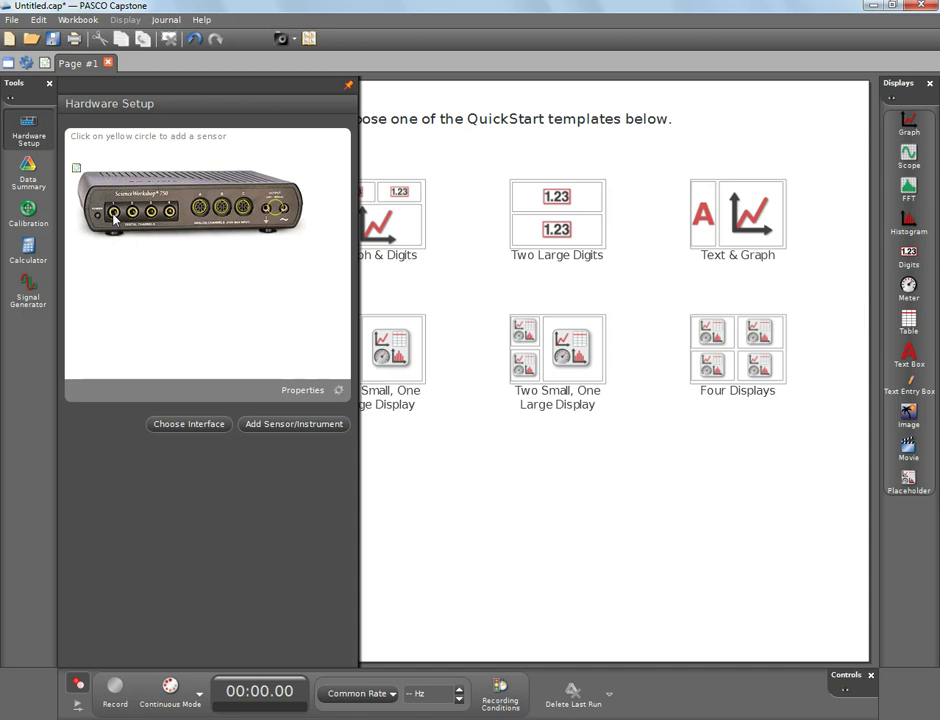
pyautogui.click(114, 213)
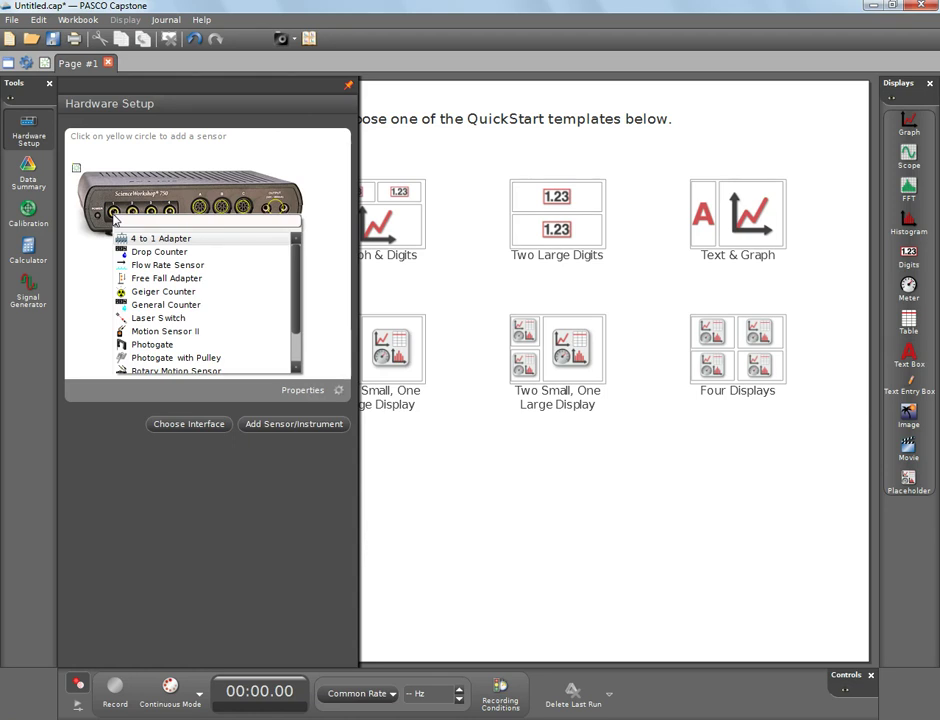
pyautogui.write('photo')
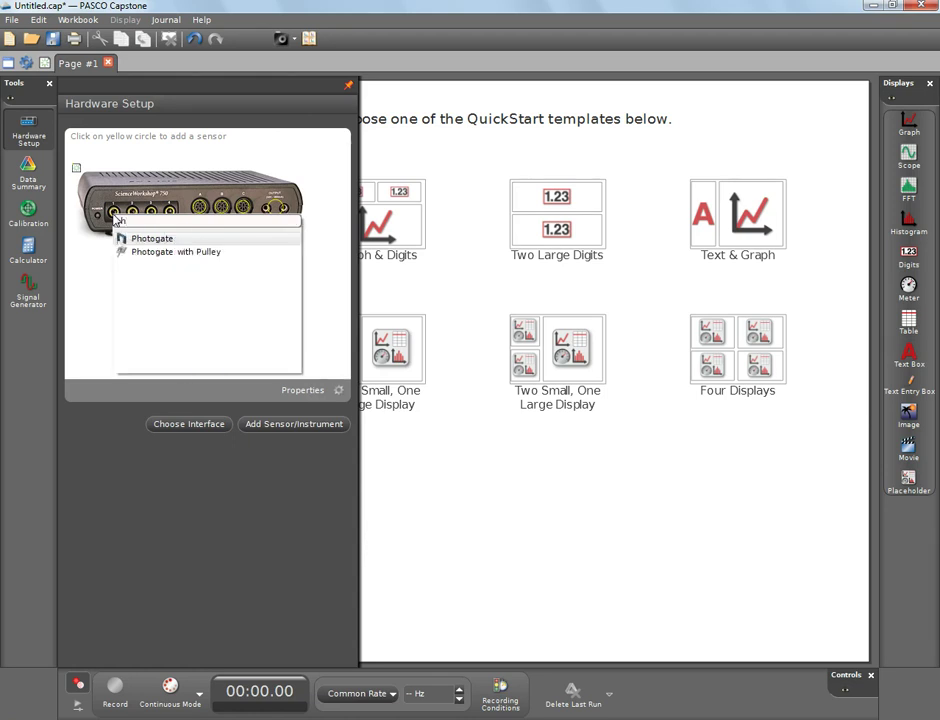
pyautogui.click(147, 238)
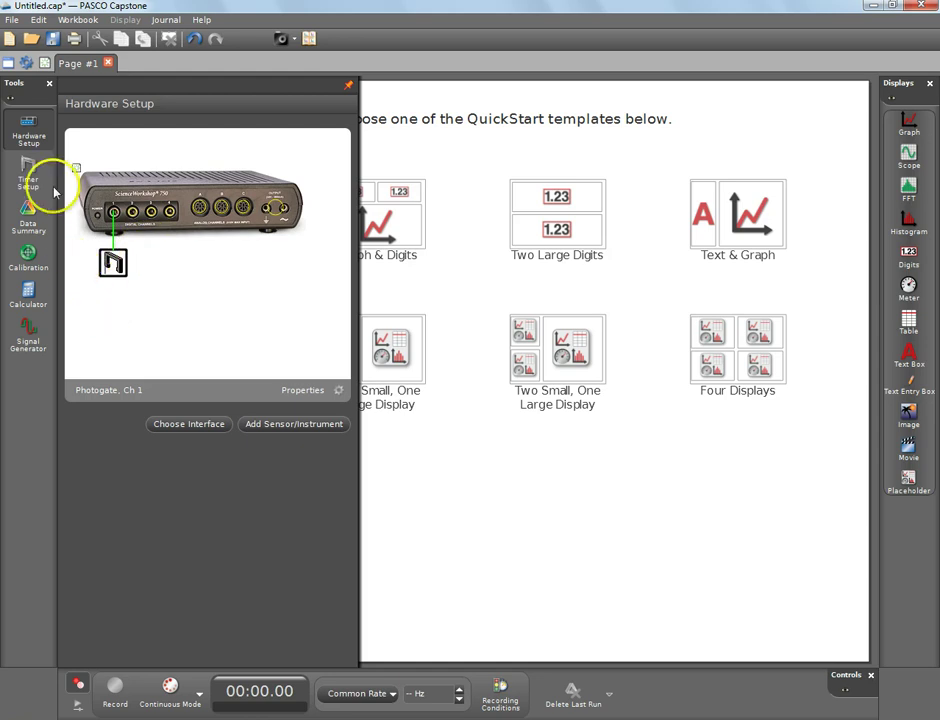
# Step: Start a pre-configured Picket Fence timer using the Ch 1 photogate and keep its measurements
pyautogui.click(24, 173)
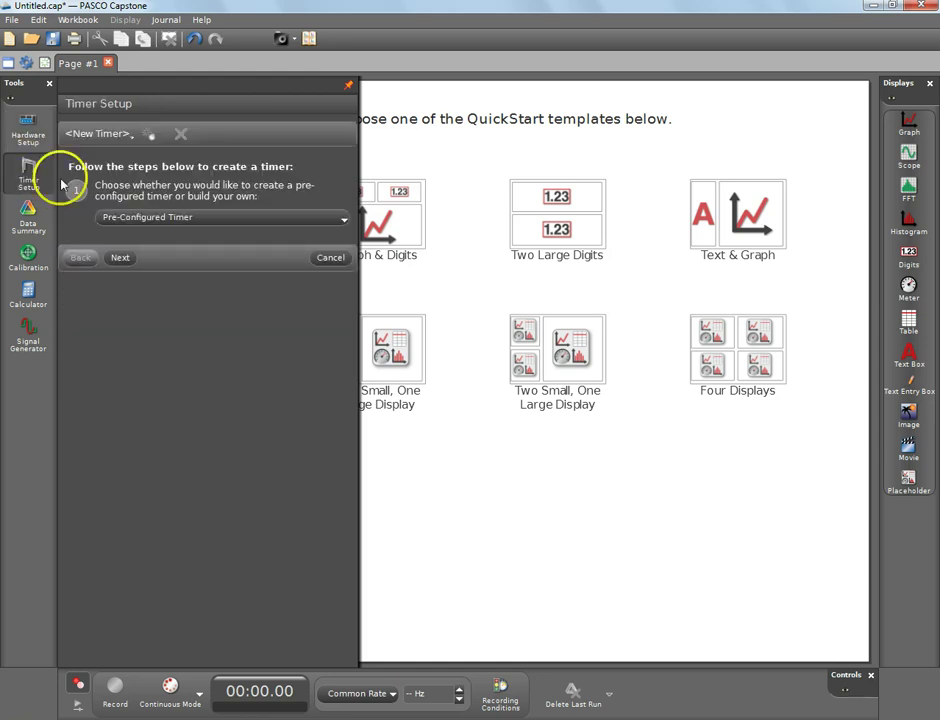
pyautogui.click(120, 258)
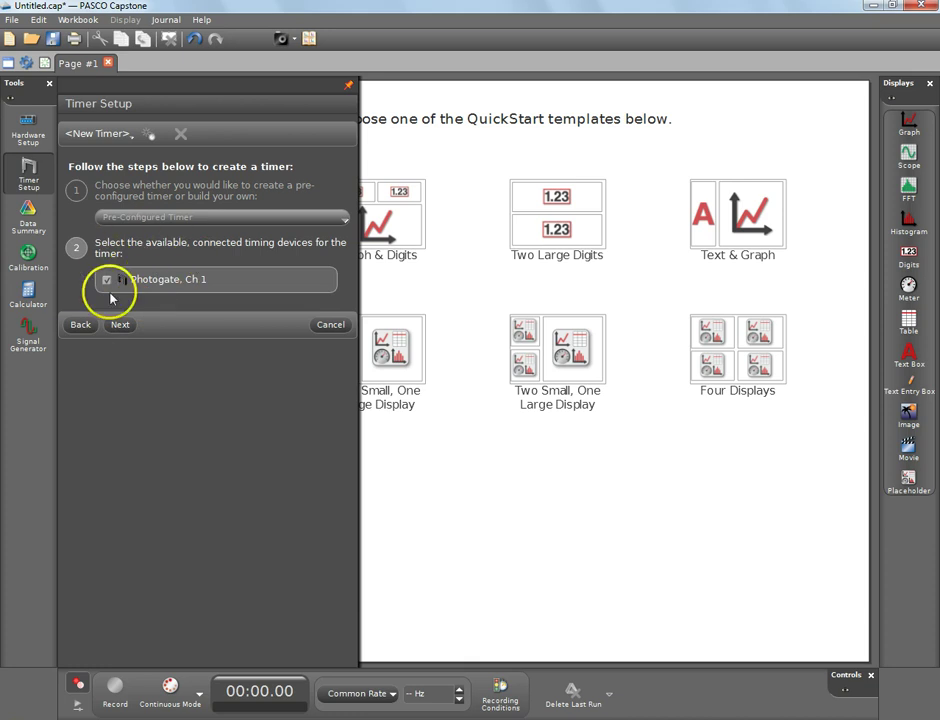
pyautogui.click(120, 325)
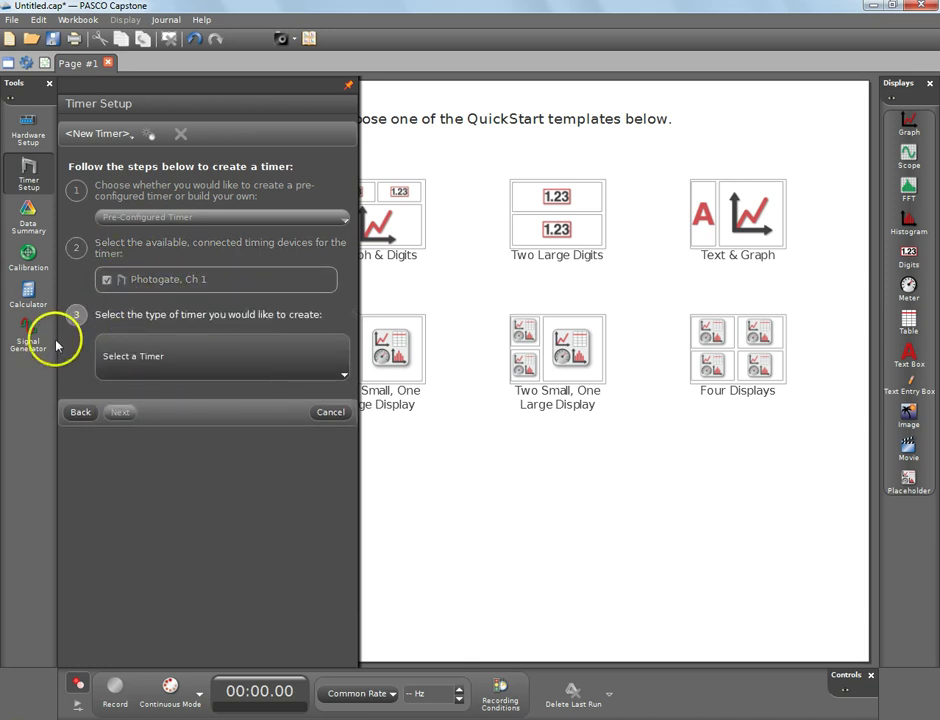
pyautogui.click(178, 365)
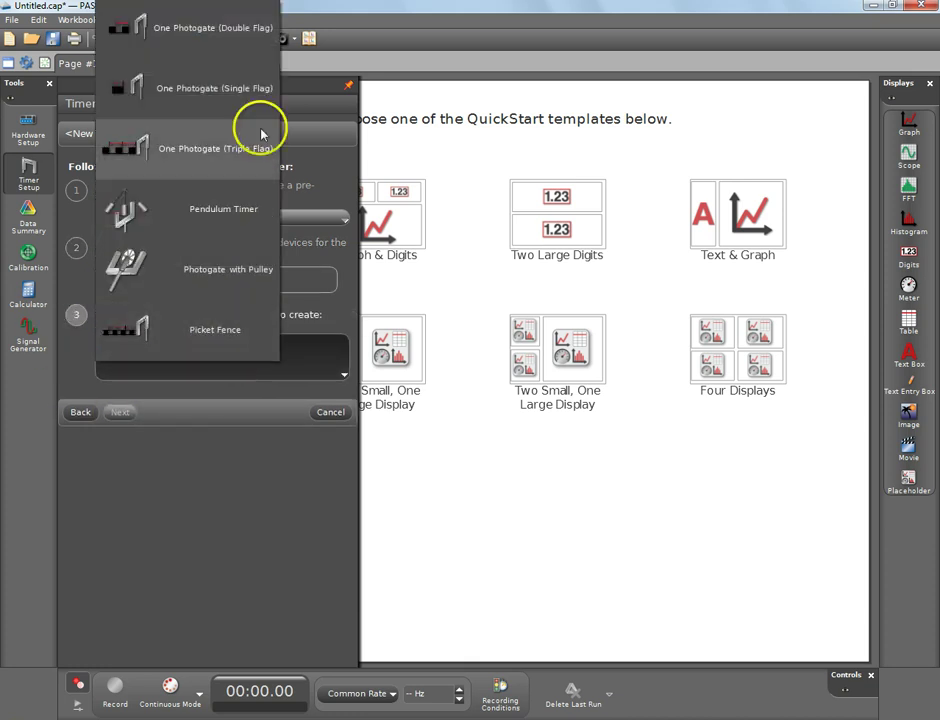
pyautogui.click(210, 343)
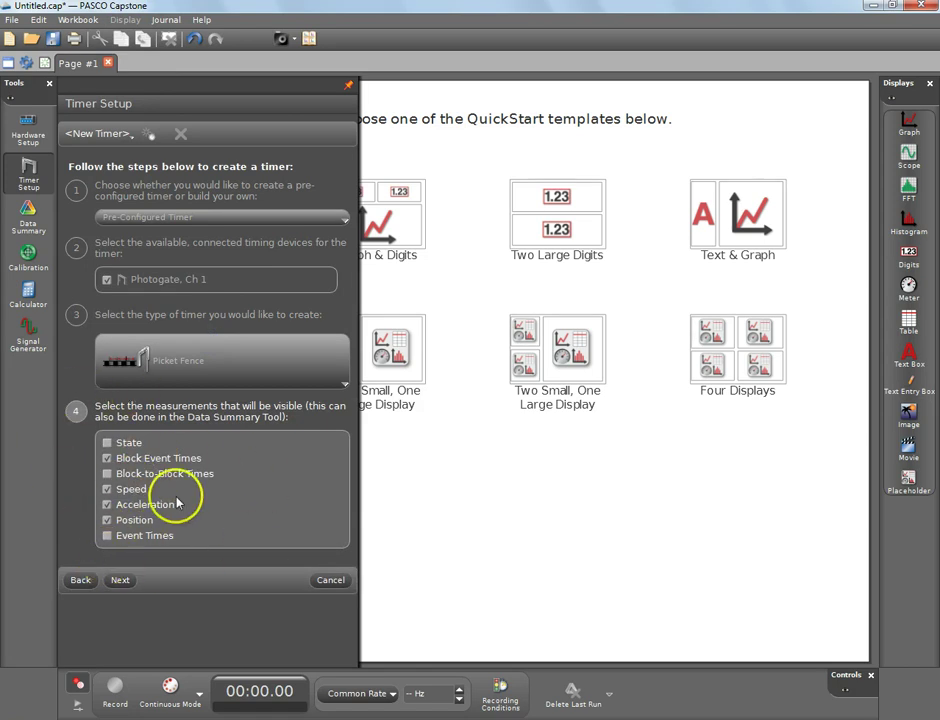
pyautogui.click(120, 580)
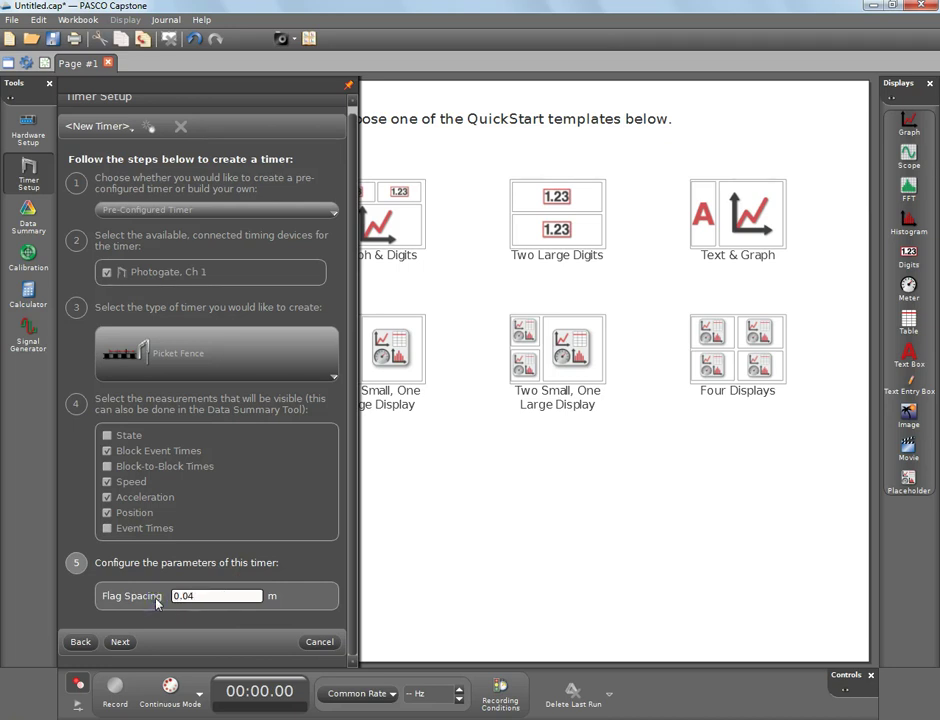
# Step: Set flag spacing to 0.04 m, name the timer 'Picket Fence example', and finish
pyautogui.click(176, 598)
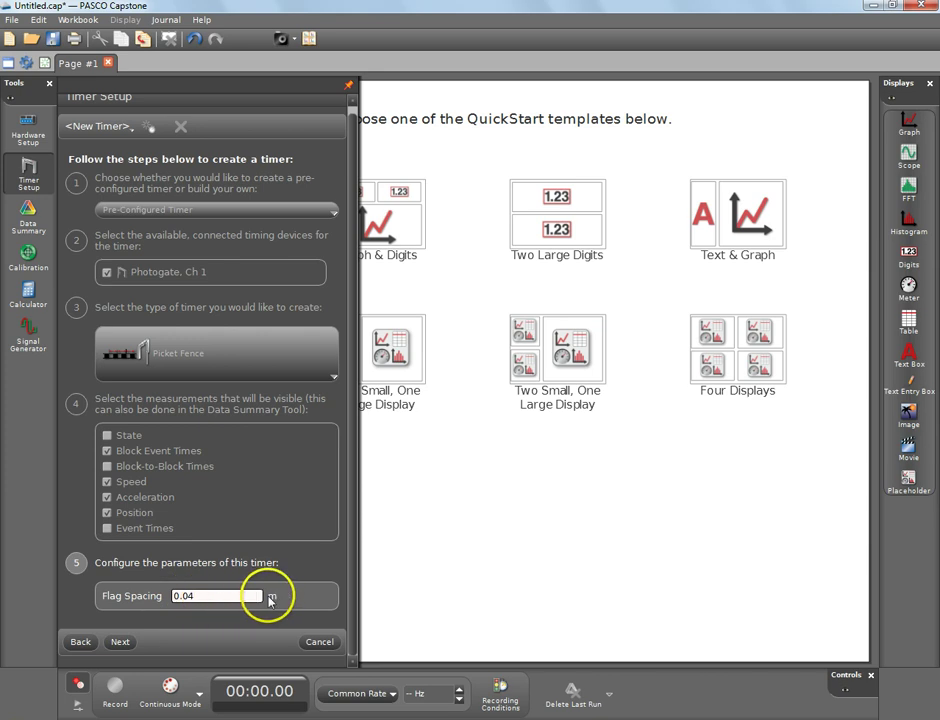
pyautogui.click(175, 597)
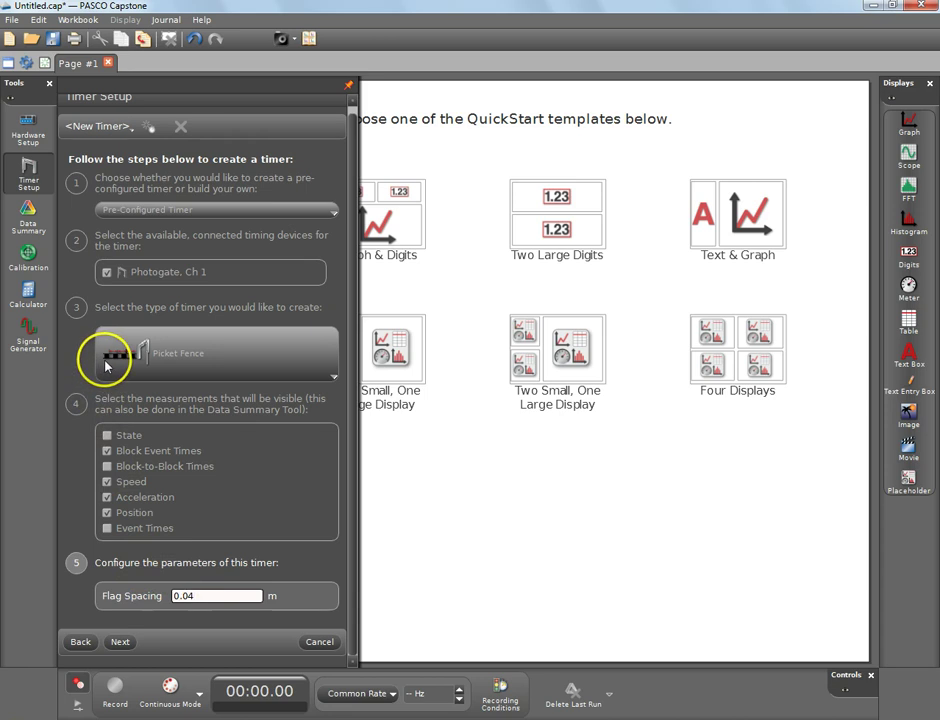
pyautogui.click(120, 642)
pyautogui.click(188, 602)
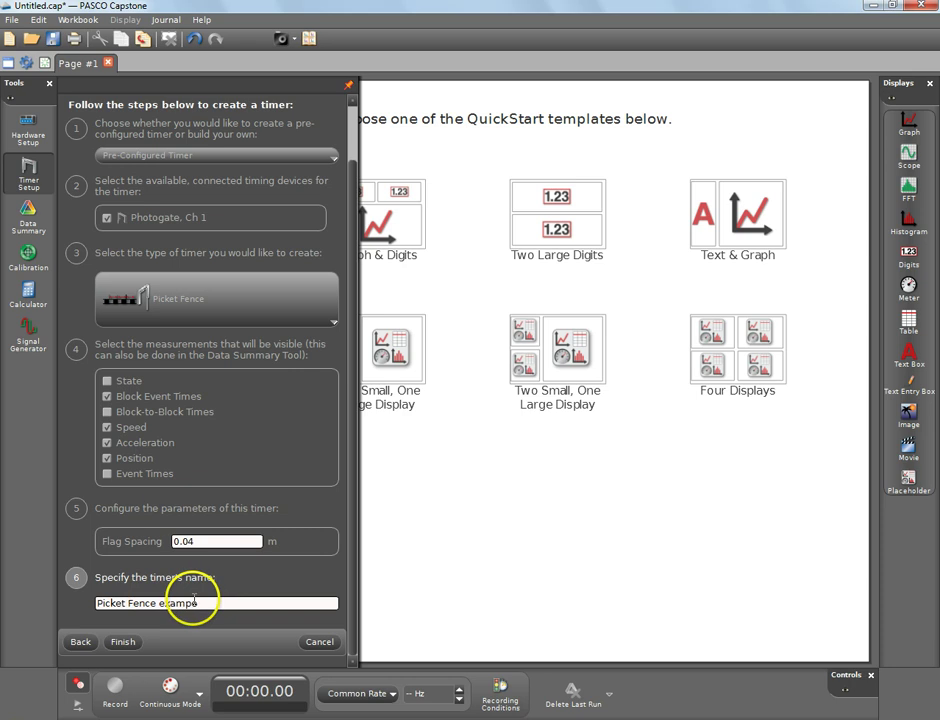
pyautogui.click(122, 642)
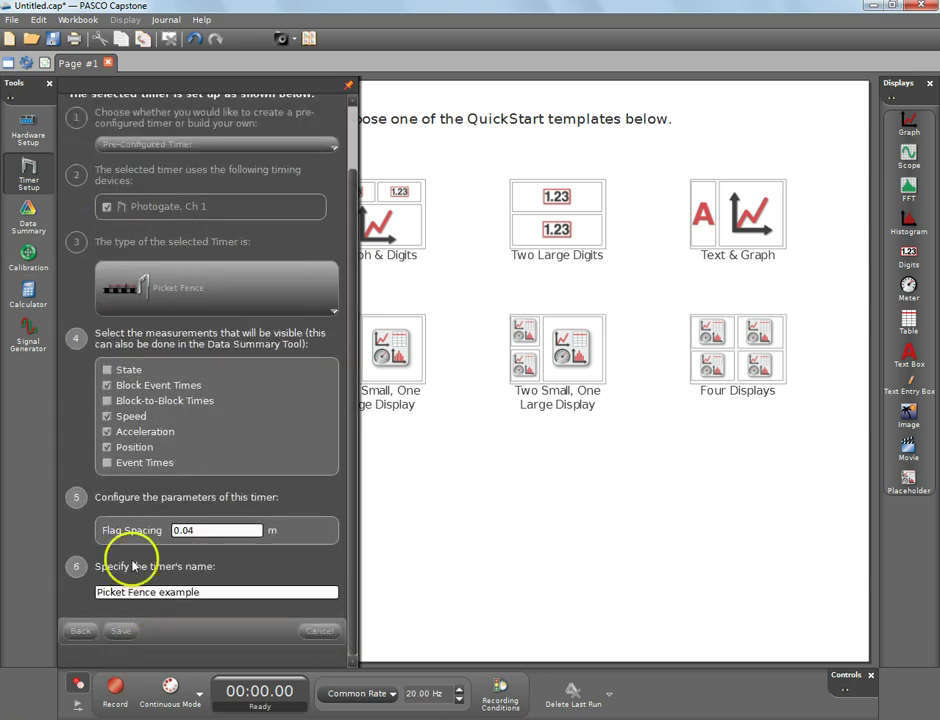
pyautogui.click(28, 168)
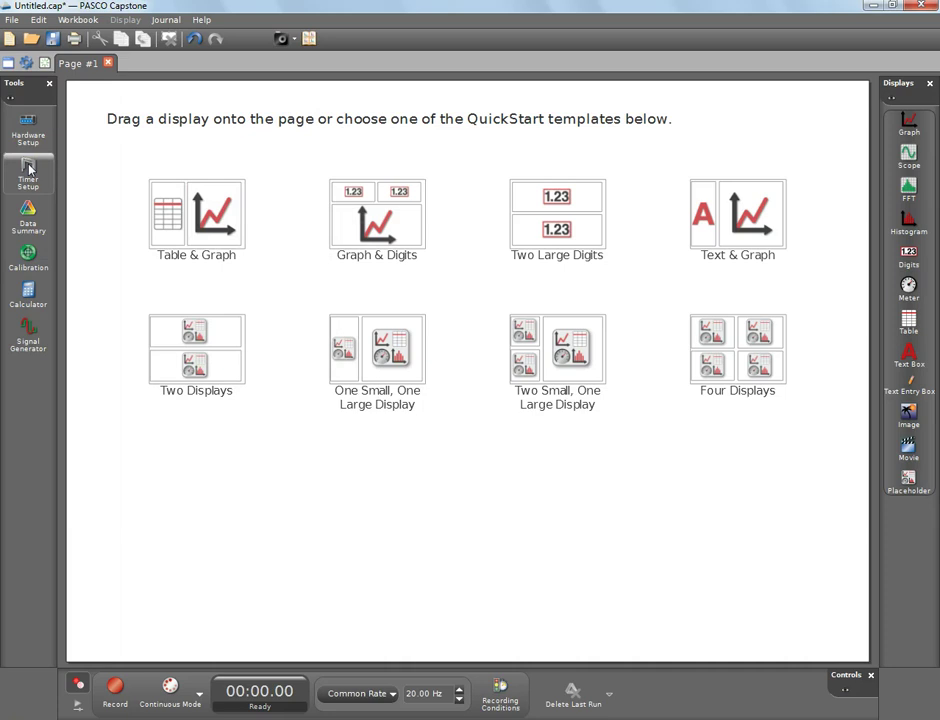
pyautogui.click(28, 168)
pyautogui.click(28, 170)
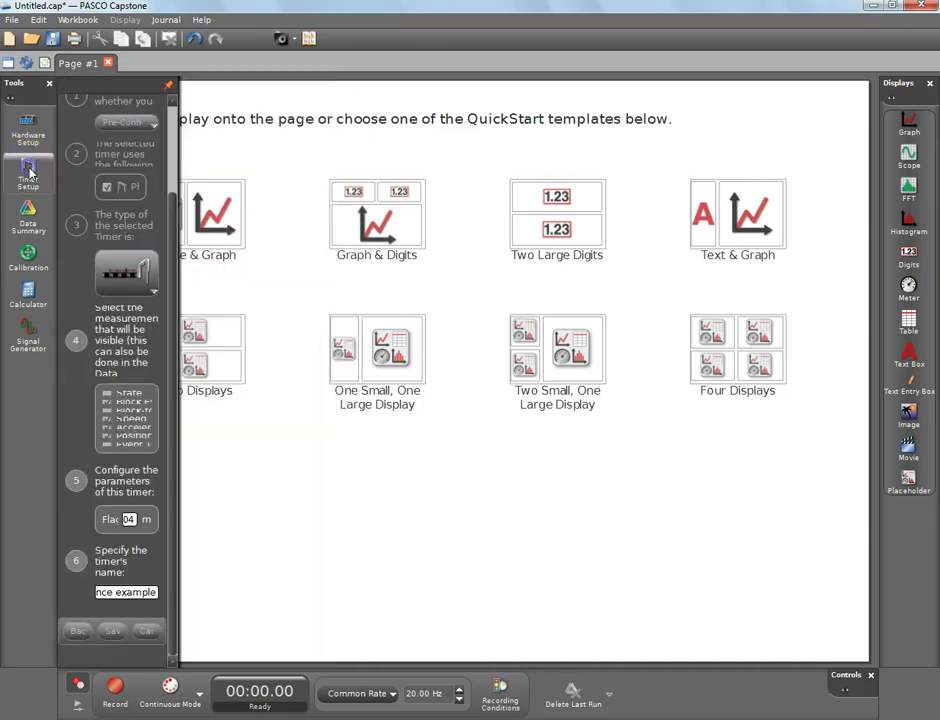
# Step: Raise the Position measurement's numerical format from 2 to 3 decimal places in Data Summary
pyautogui.click(31, 220)
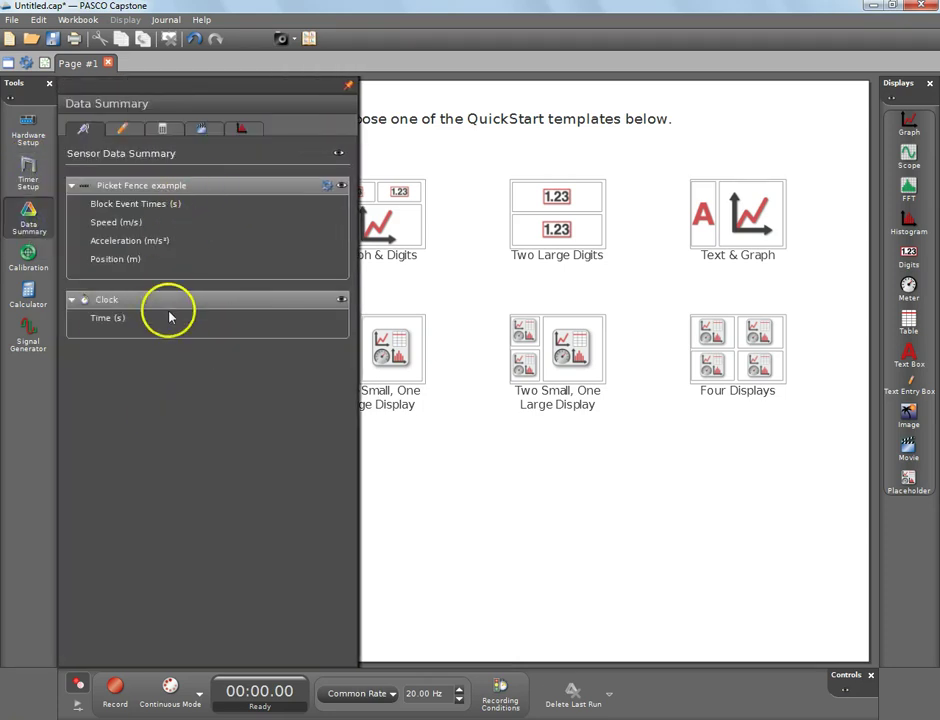
pyautogui.moveTo(115, 262)
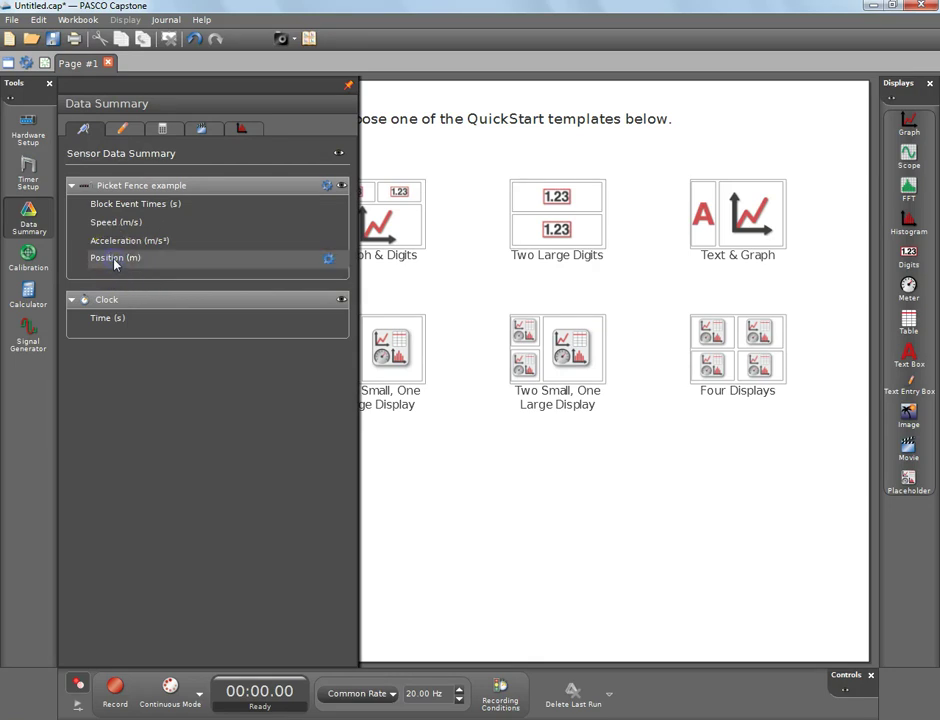
pyautogui.click(328, 260)
pyautogui.click(428, 302)
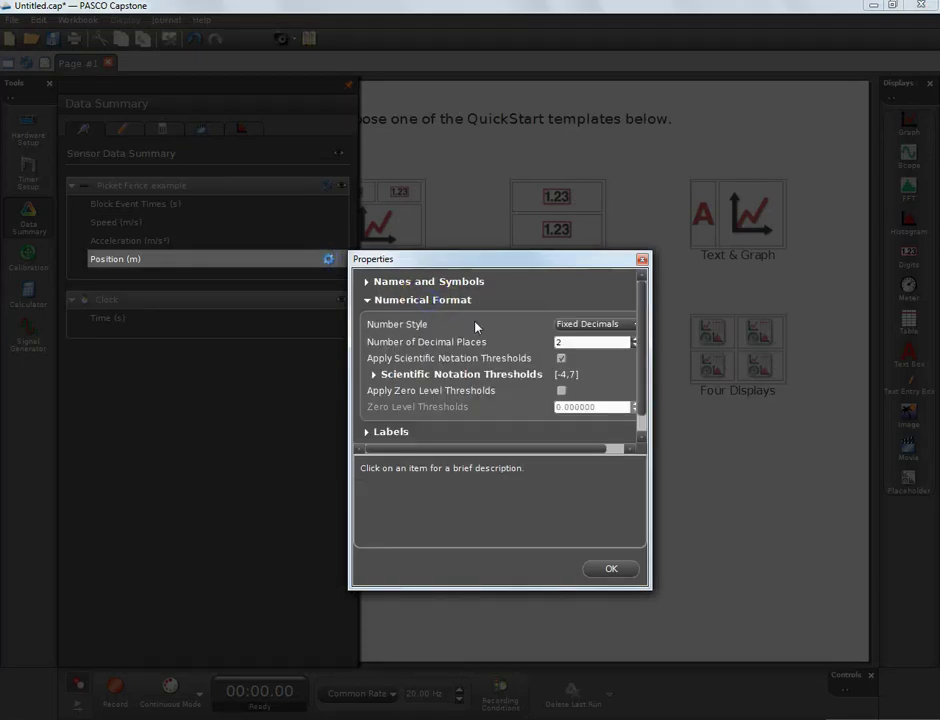
pyautogui.click(634, 339)
pyautogui.click(611, 569)
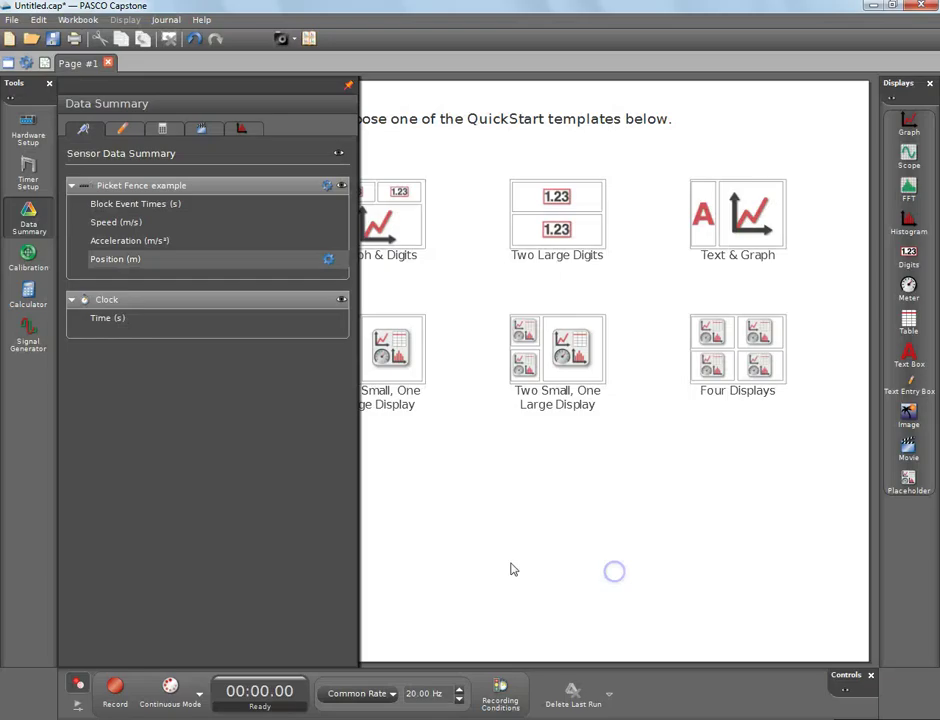
pyautogui.click(24, 218)
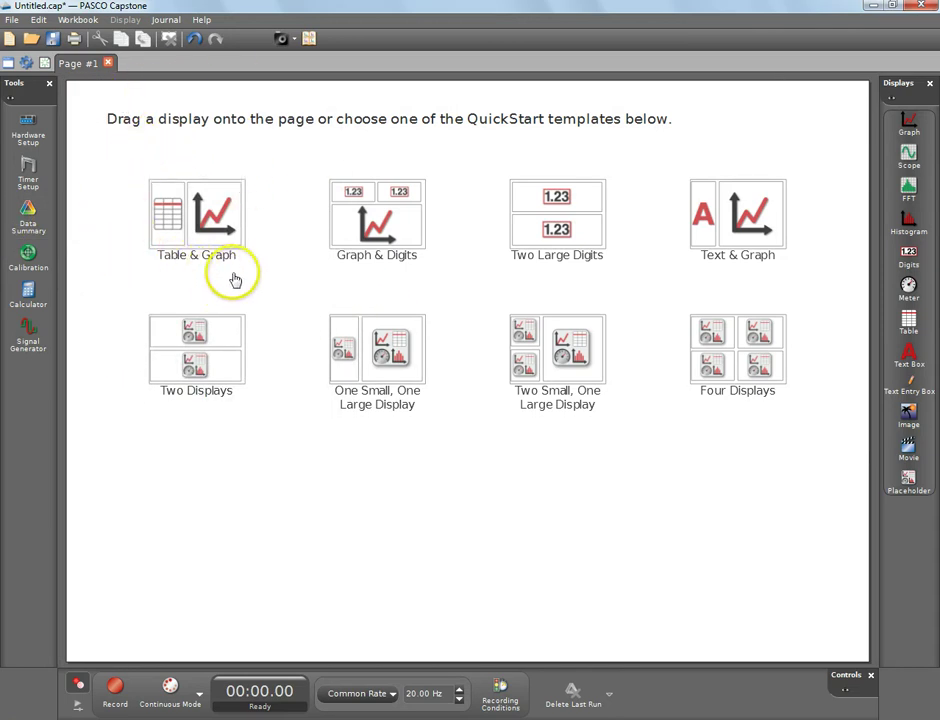
# Step: Apply the table-and-graph page layout and plot Speed on the graph's y-axis
pyautogui.click(164, 254)
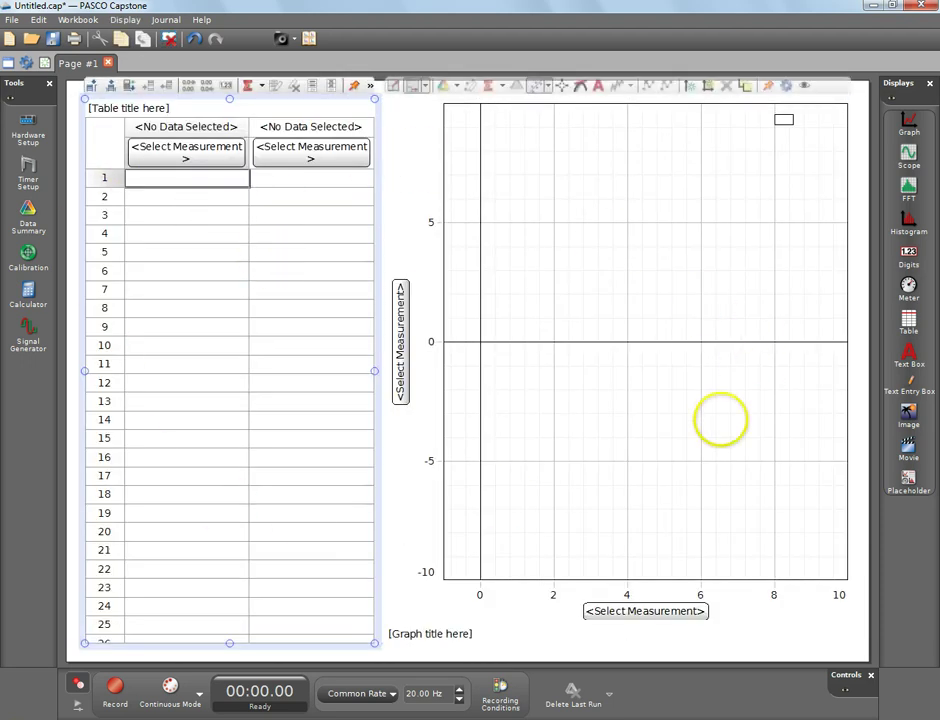
pyautogui.click(34, 226)
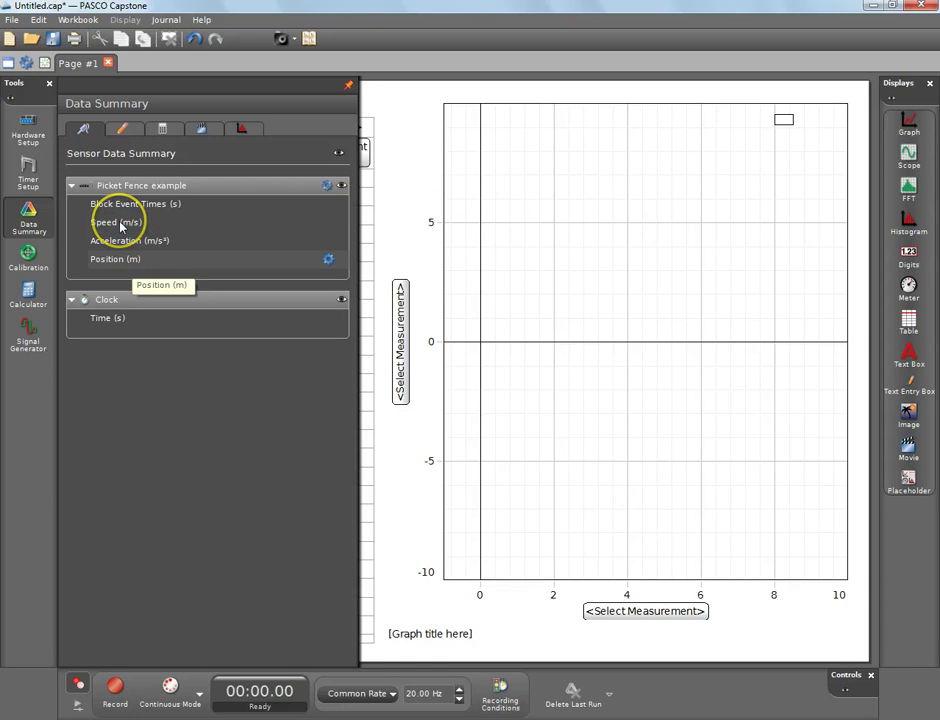
pyautogui.click(28, 225)
pyautogui.click(483, 241)
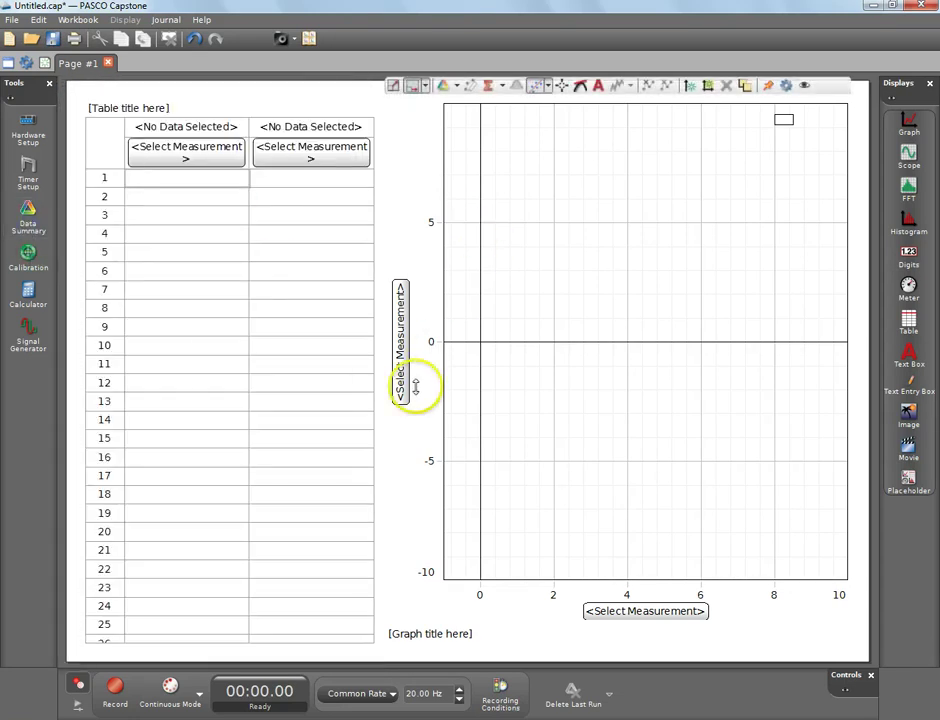
pyautogui.click(401, 355)
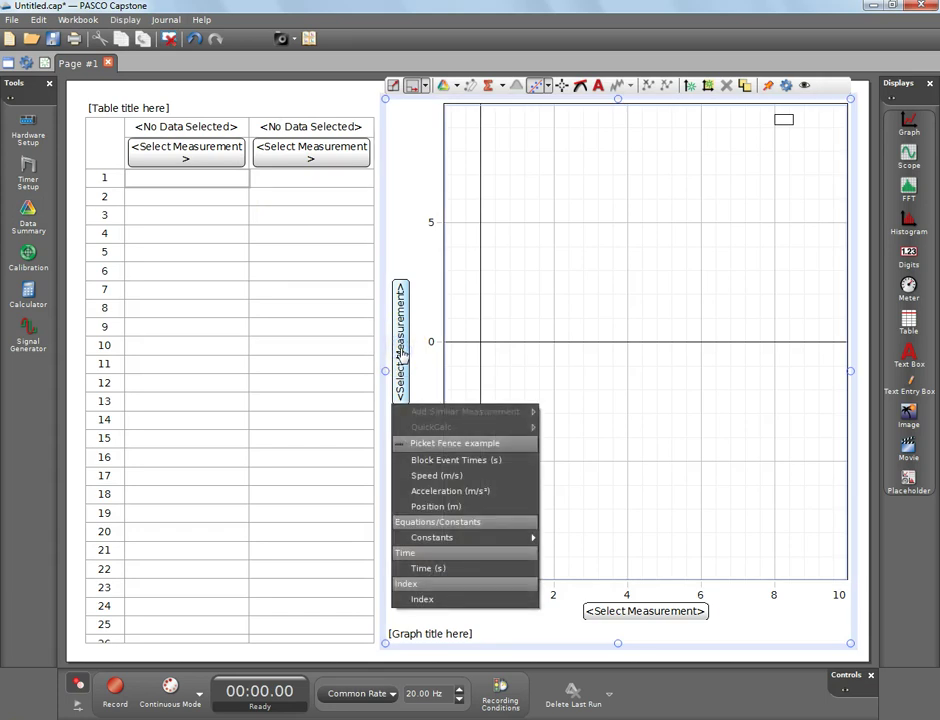
pyautogui.click(443, 481)
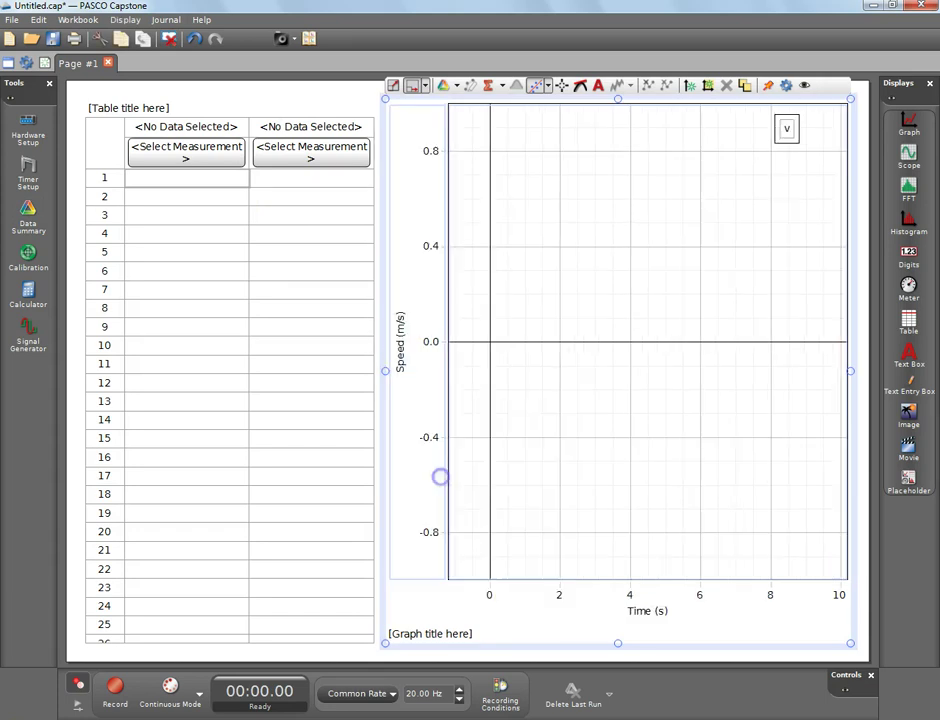
# Step: Show Block Event Times and Position in the table, and graph Position versus Block Event Times
pyautogui.click(180, 158)
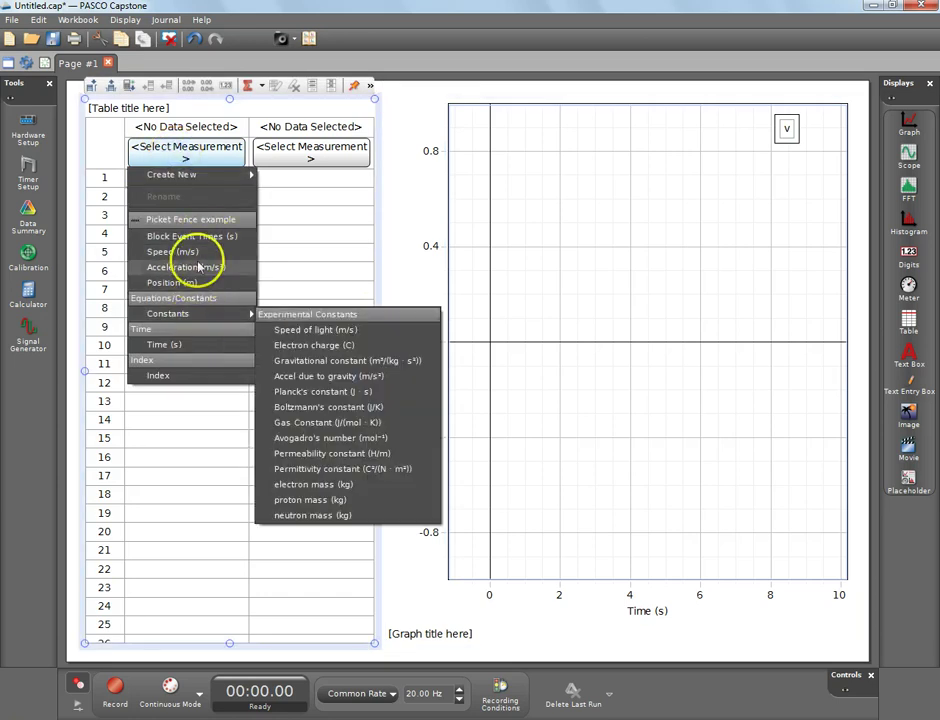
pyautogui.click(201, 238)
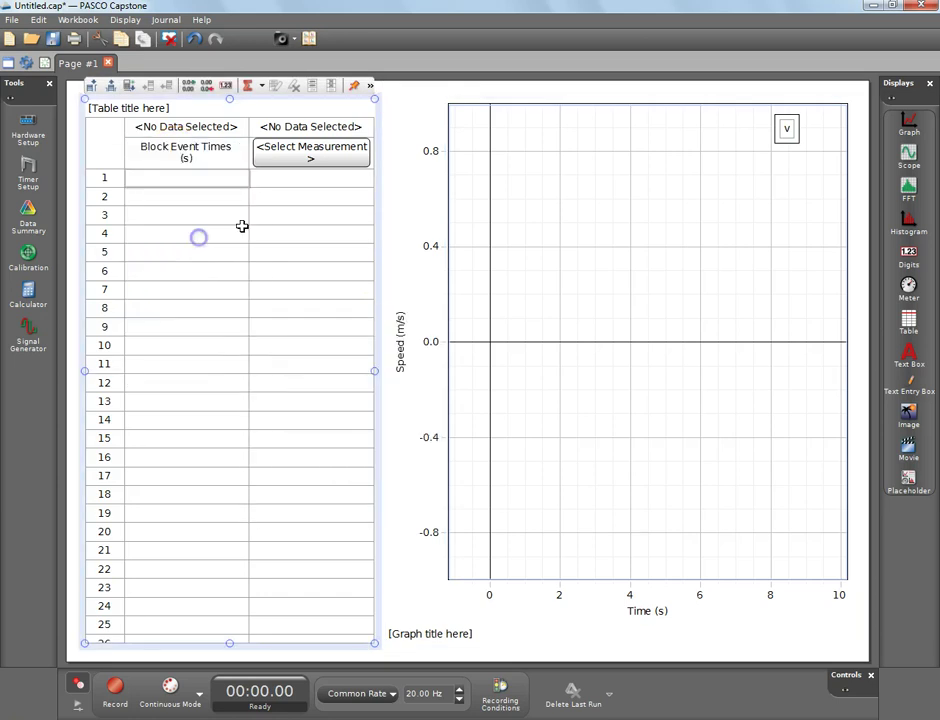
pyautogui.click(308, 155)
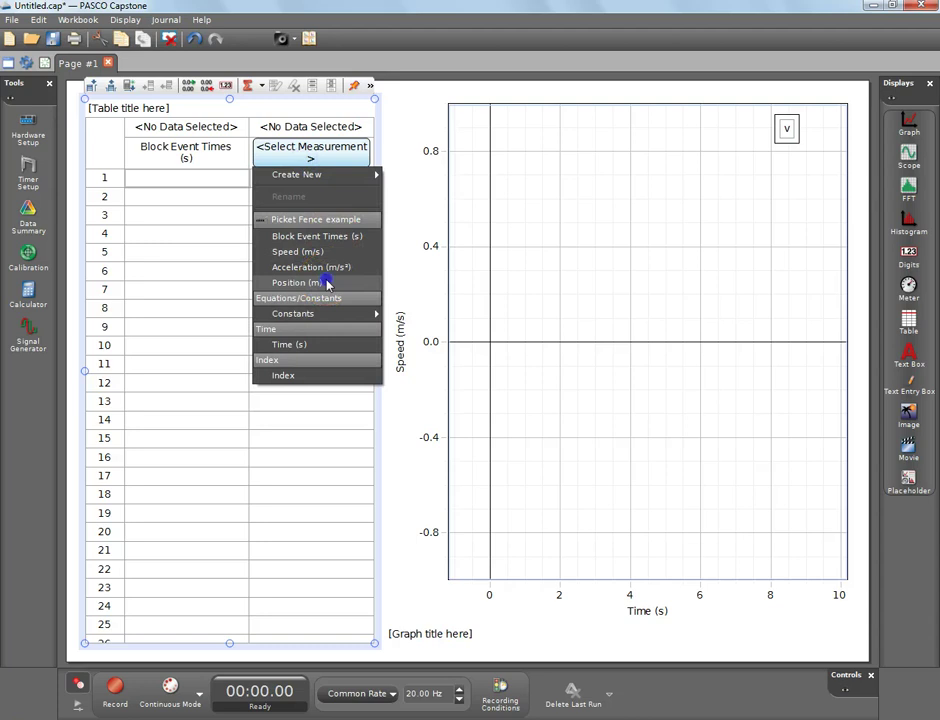
pyautogui.click(270, 281)
pyautogui.click(403, 358)
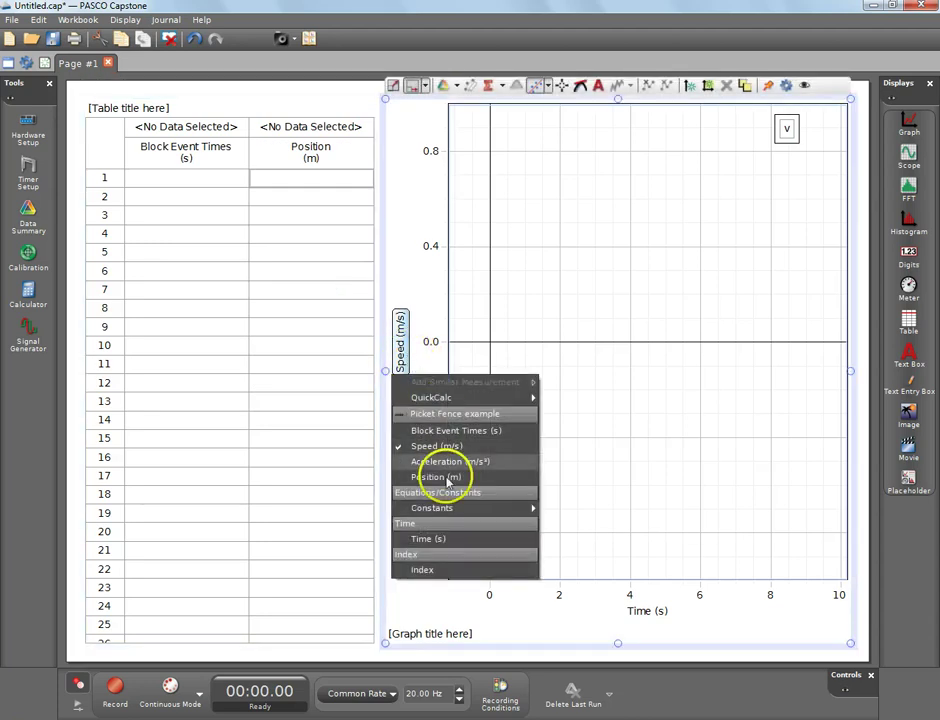
pyautogui.click(449, 476)
pyautogui.click(636, 612)
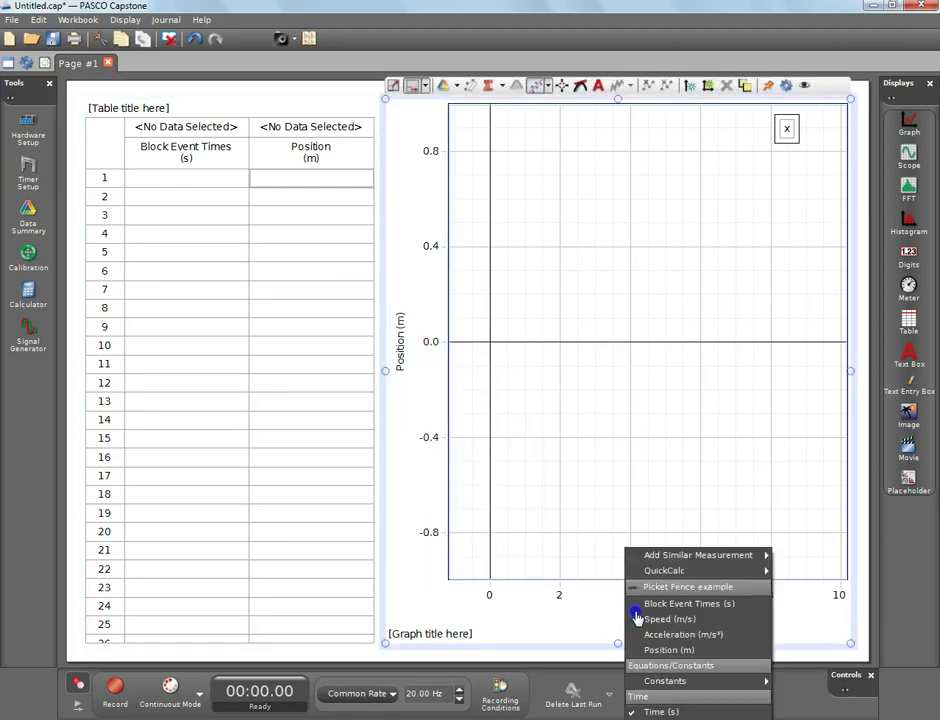
pyautogui.click(681, 608)
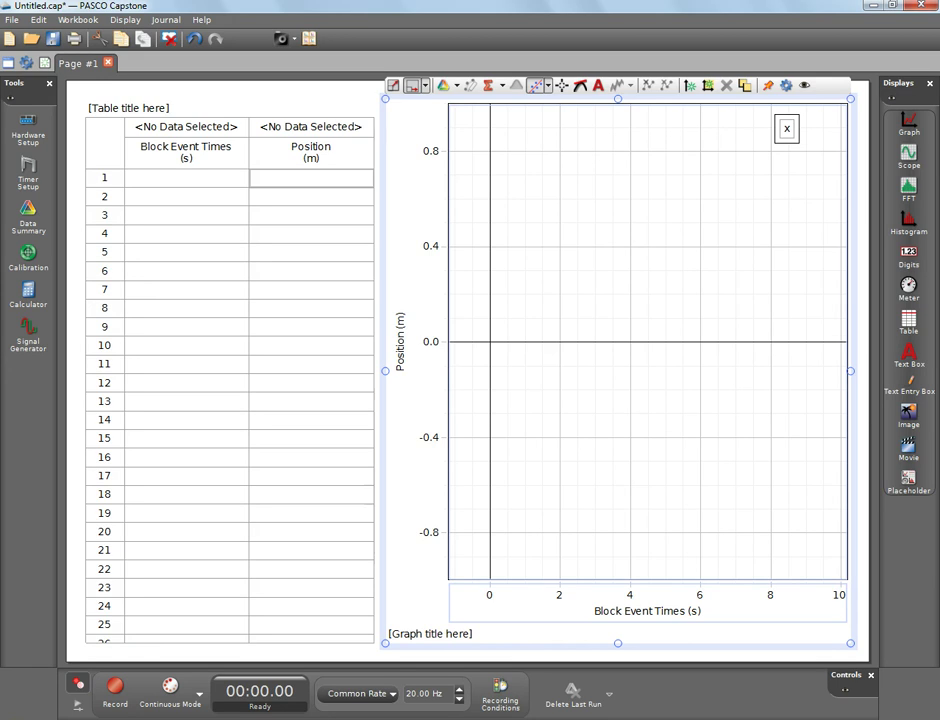
# Step: Record Run #1 as the picket fence passes the photogate, then stop
pyautogui.click(115, 686)
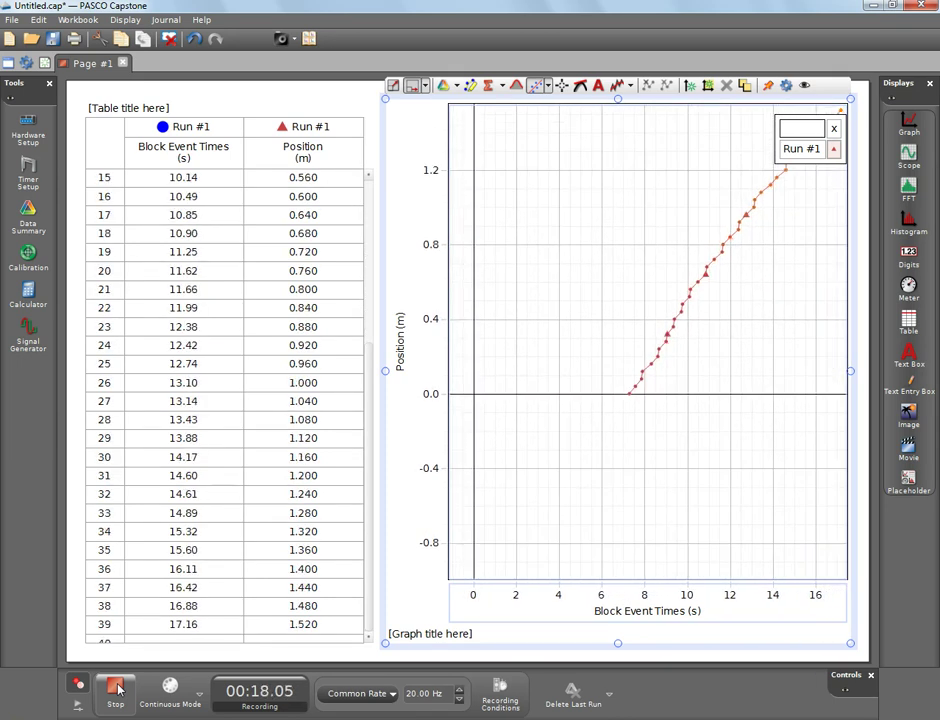
pyautogui.click(116, 688)
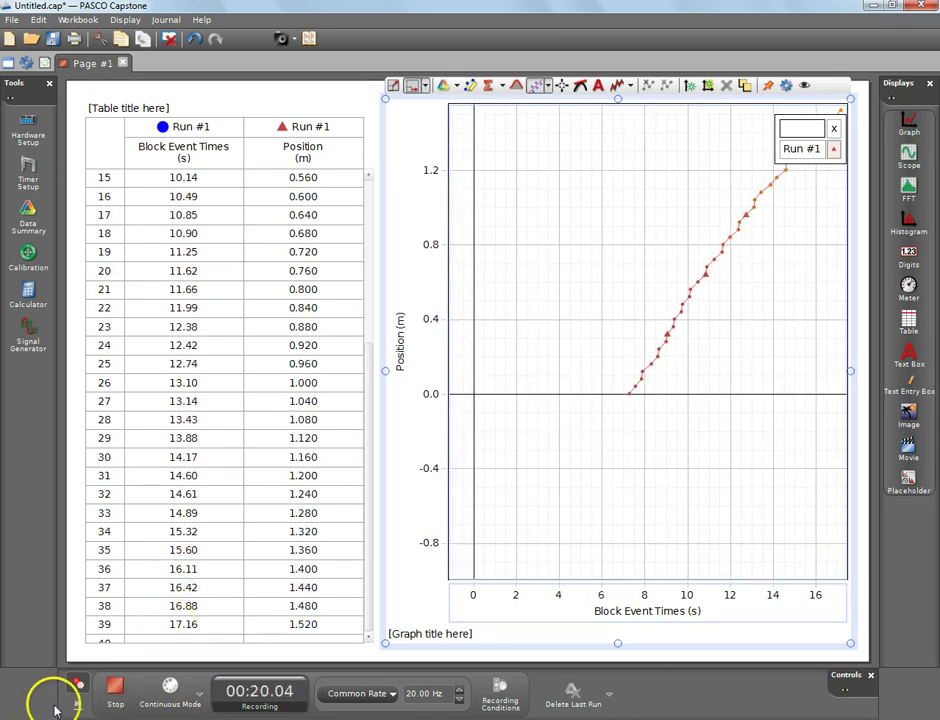
pyautogui.click(112, 686)
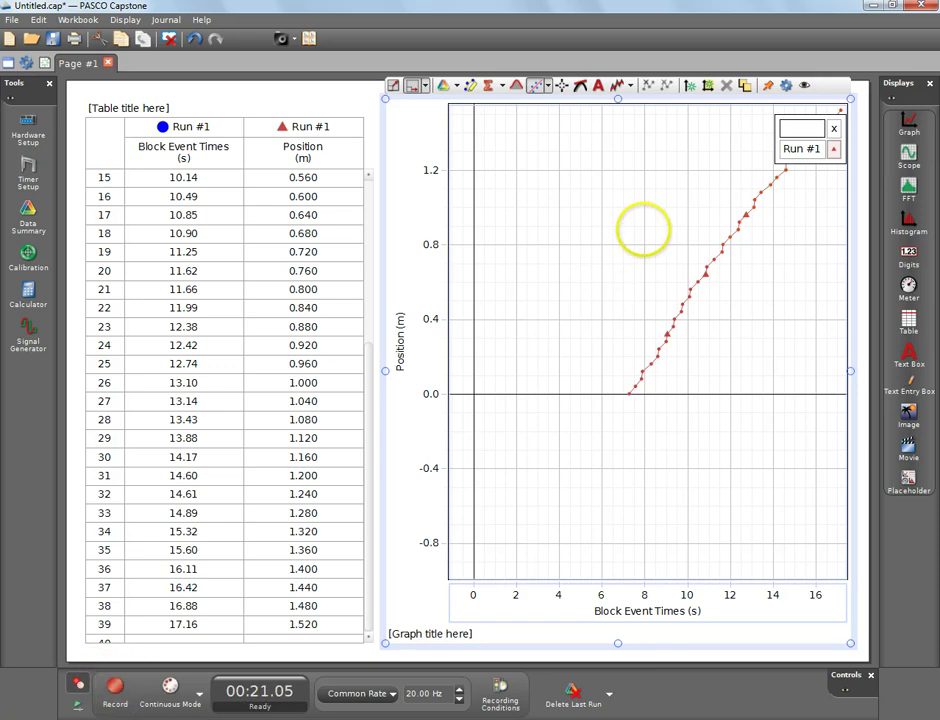
# Step: Pan the graph to show the full position curve and highlight all Run #1 points
pyautogui.moveTo(643, 230); pyautogui.dragTo(561, 340)
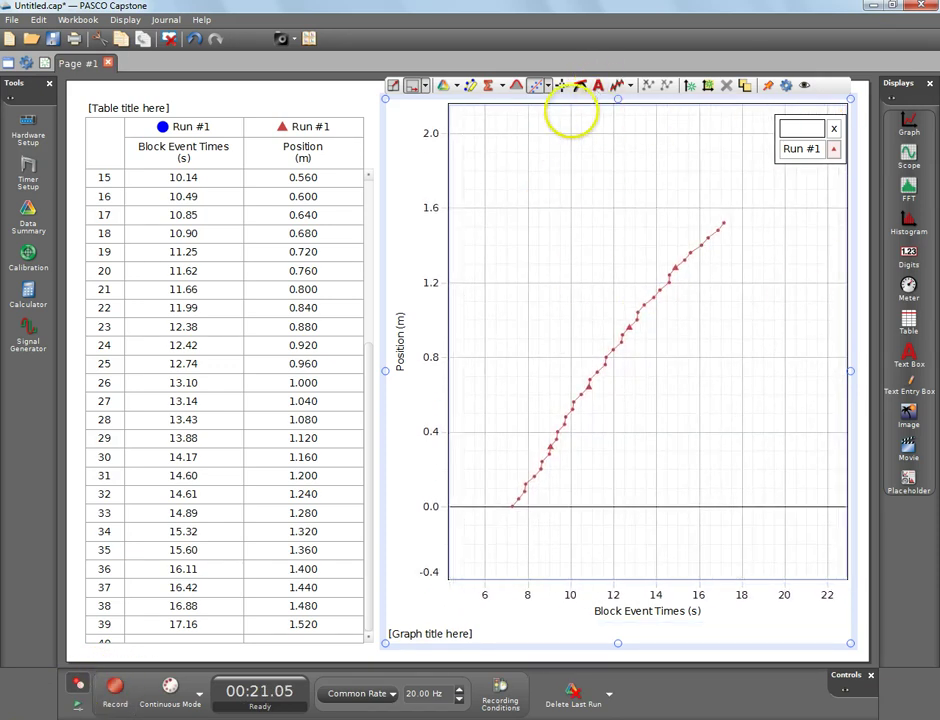
pyautogui.click(470, 85)
pyautogui.moveTo(531, 215)
pyautogui.mouseDown()
pyautogui.moveTo(663, 302)
pyautogui.moveTo(680, 285)
pyautogui.moveTo(514, 262)
pyautogui.moveTo(485, 227)
pyautogui.moveTo(544, 425)
pyautogui.moveTo(541, 461)
pyautogui.mouseUp()
pyautogui.moveTo(608, 388); pyautogui.dragTo(744, 187)
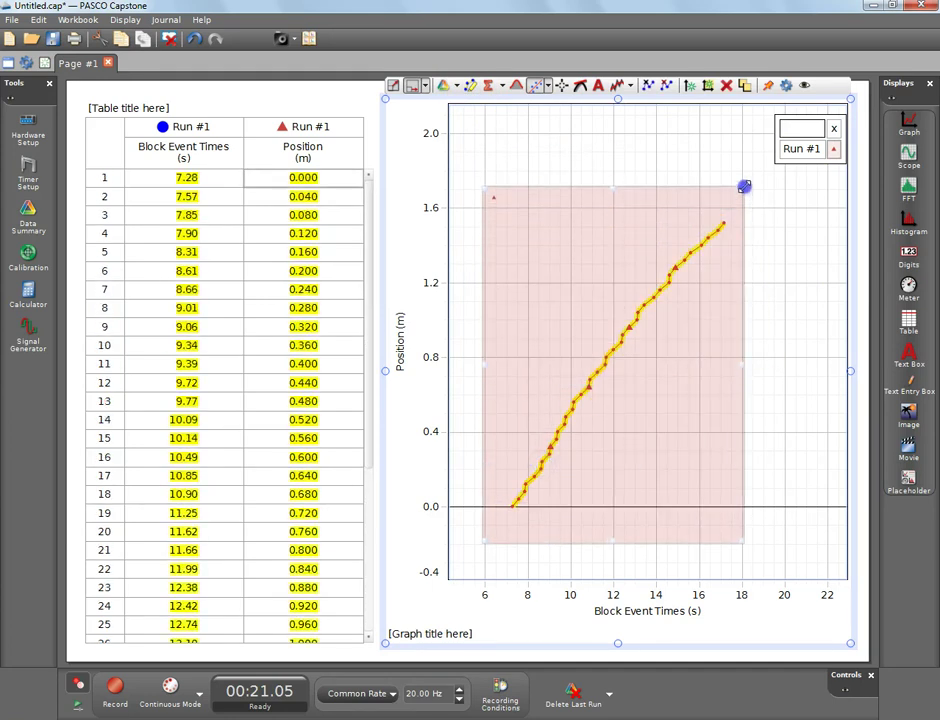
# Step: Fit a Linear mt + b line to the highlighted data: slope 0.159, intercept -1.11, r 0.995
pyautogui.click(553, 87)
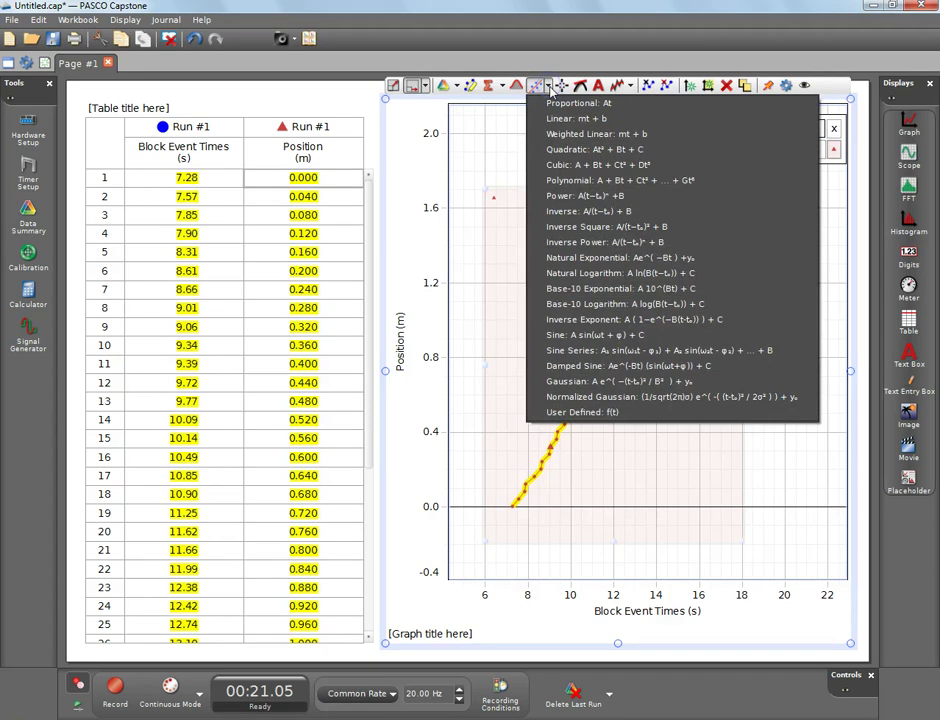
pyautogui.click(564, 119)
pyautogui.click(466, 147)
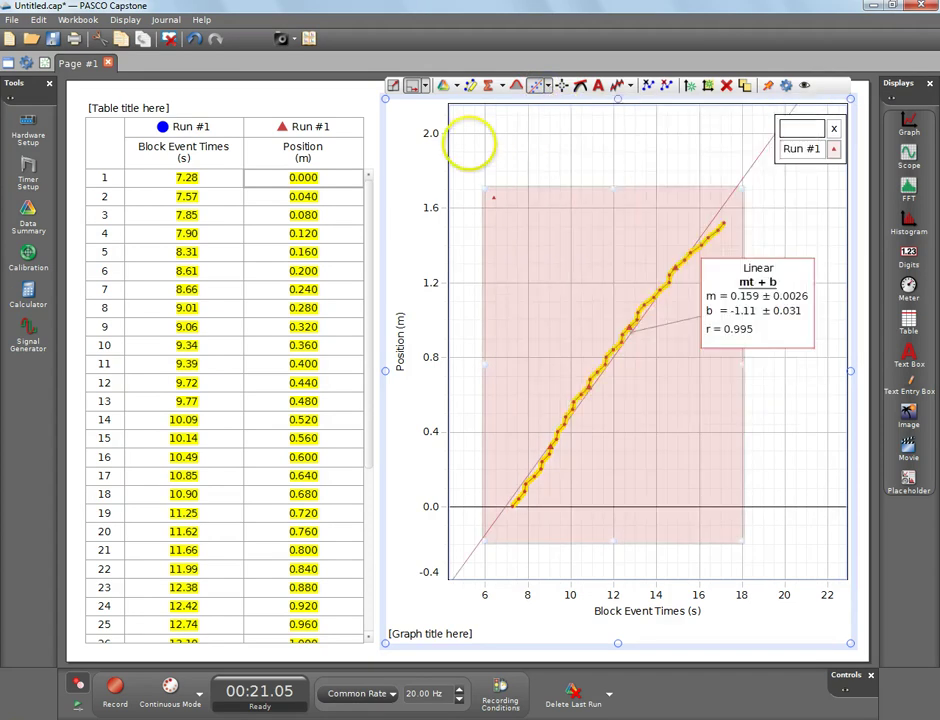
pyautogui.click(537, 88)
pyautogui.click(537, 88)
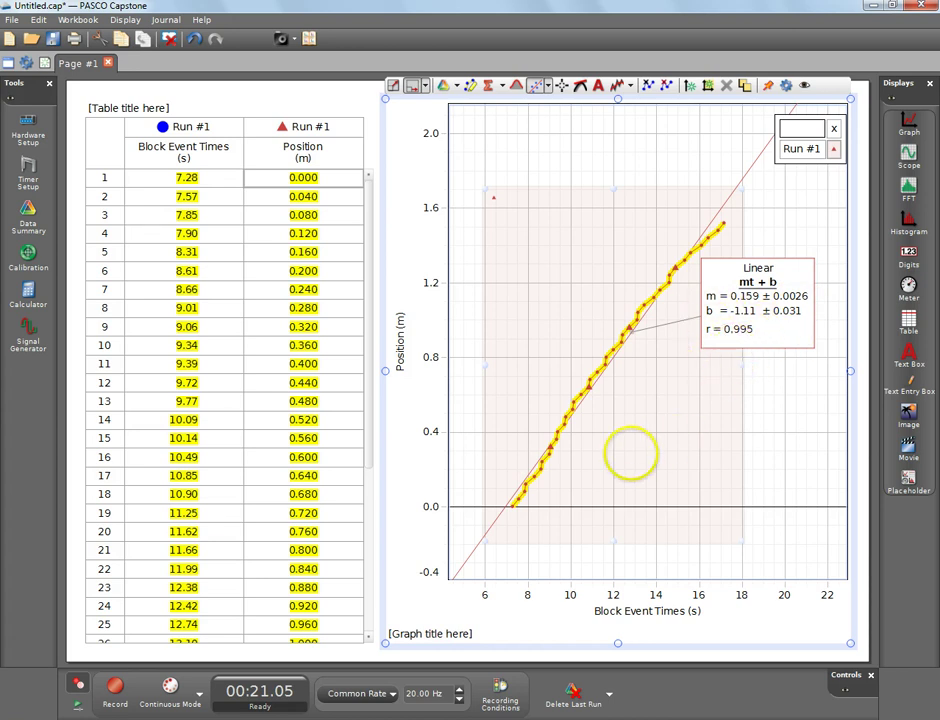
pyautogui.click(631, 454)
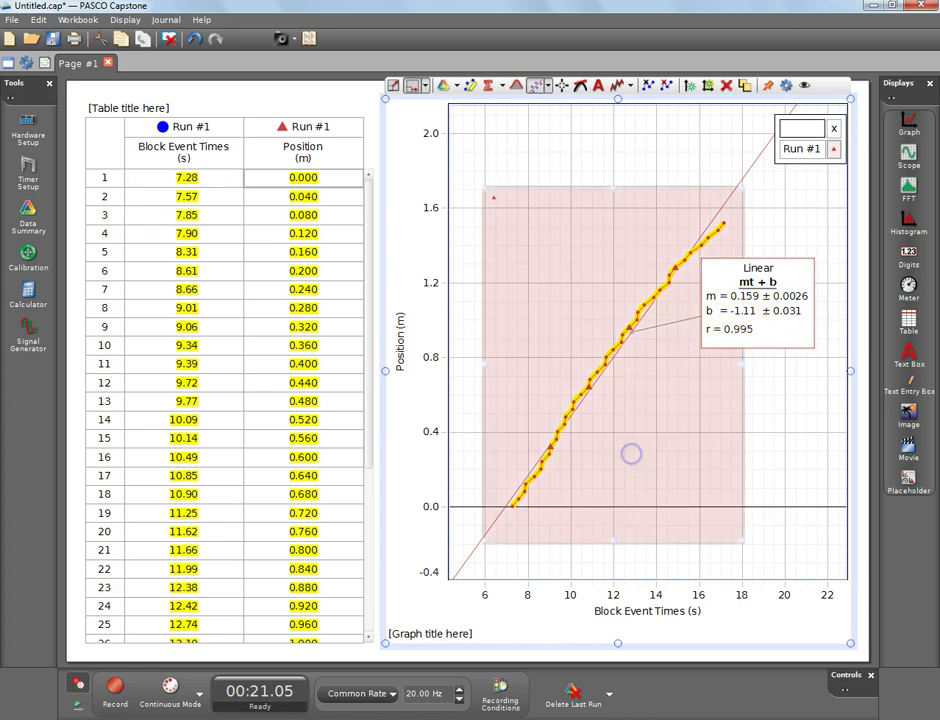
# Step: Delete the data highlight and rename Page #1 to 'Position vs time'
pyautogui.press('Delete')
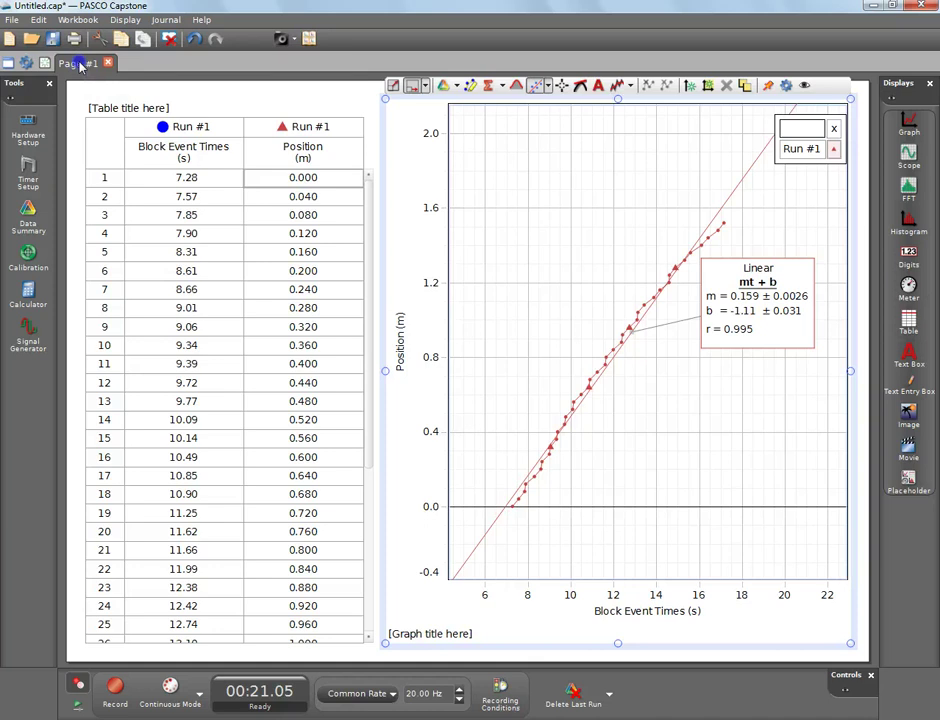
pyautogui.doubleClick(80, 64)
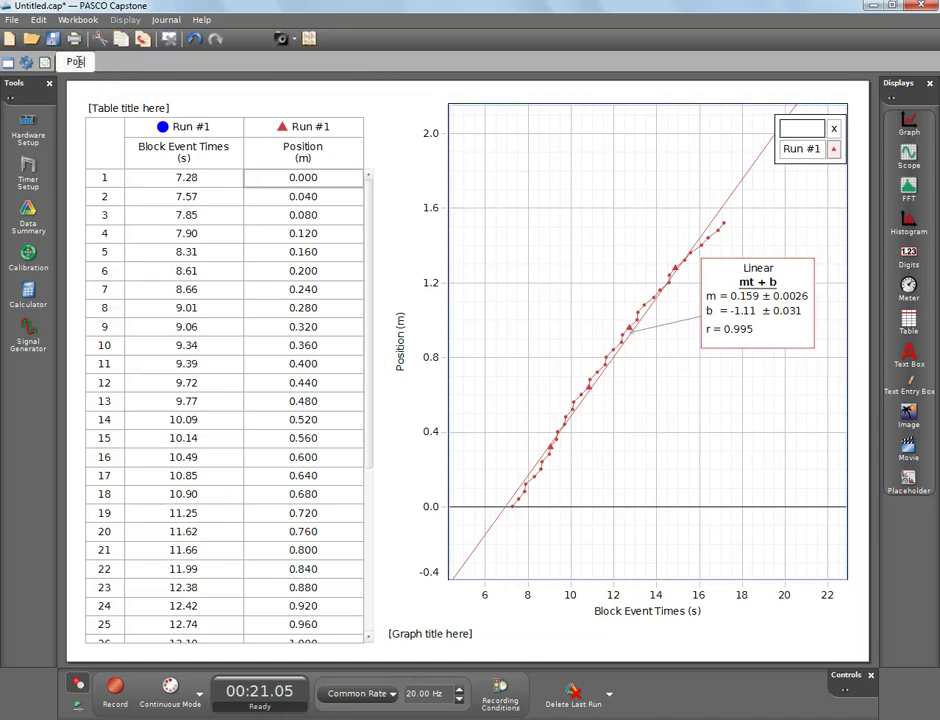
pyautogui.write('Position vs t')
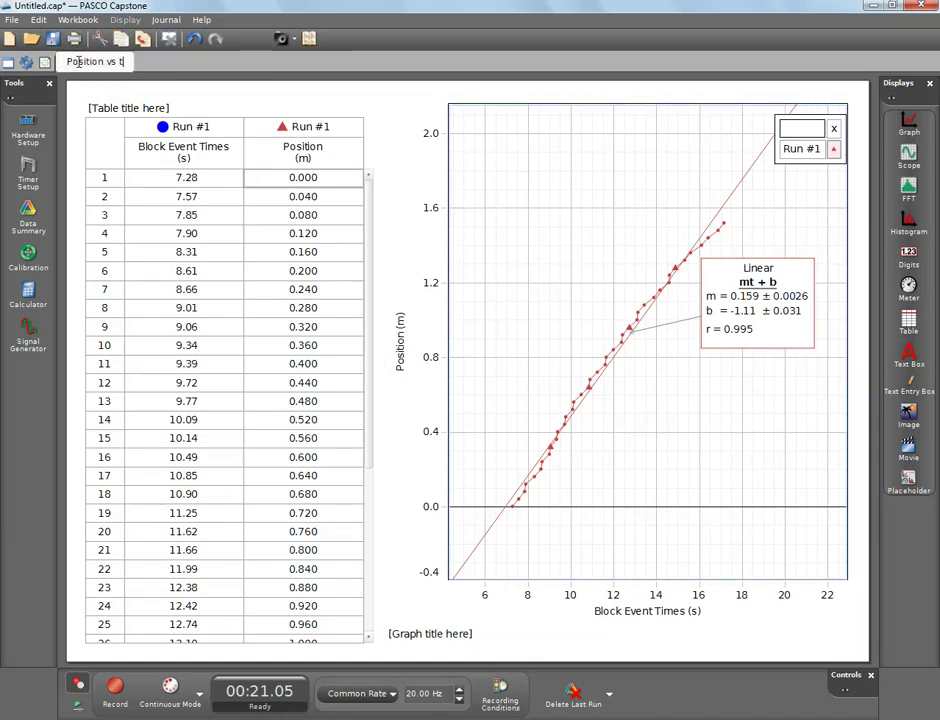
pyautogui.write('ime')
pyautogui.press('Return')
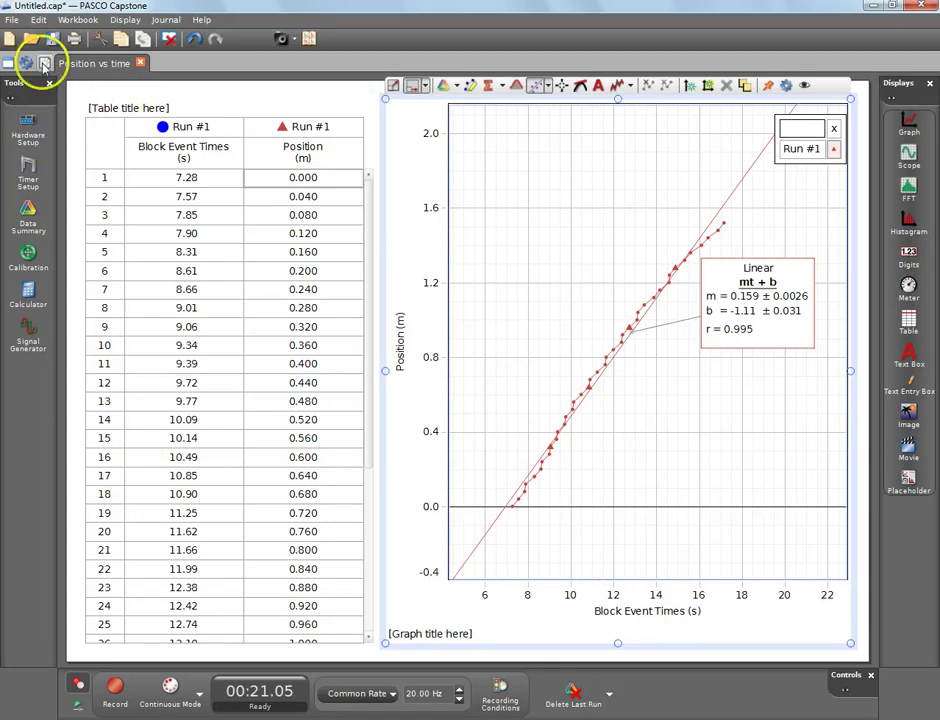
# Step: Add Page #2 with an empty table on the left and an empty graph beside it
pyautogui.click(44, 64)
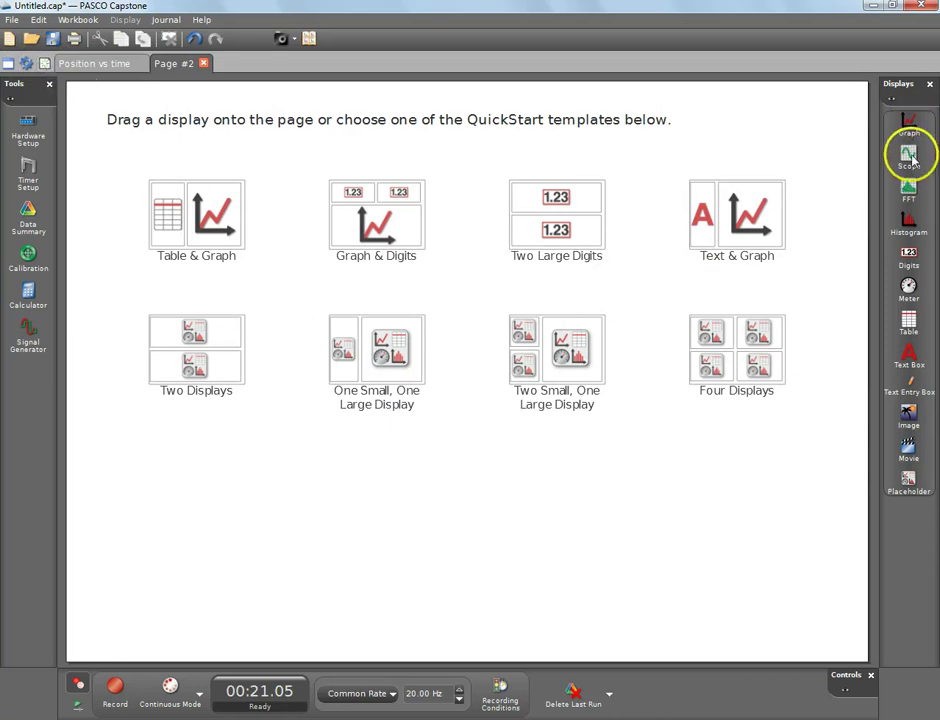
pyautogui.moveTo(912, 318); pyautogui.dragTo(170, 348)
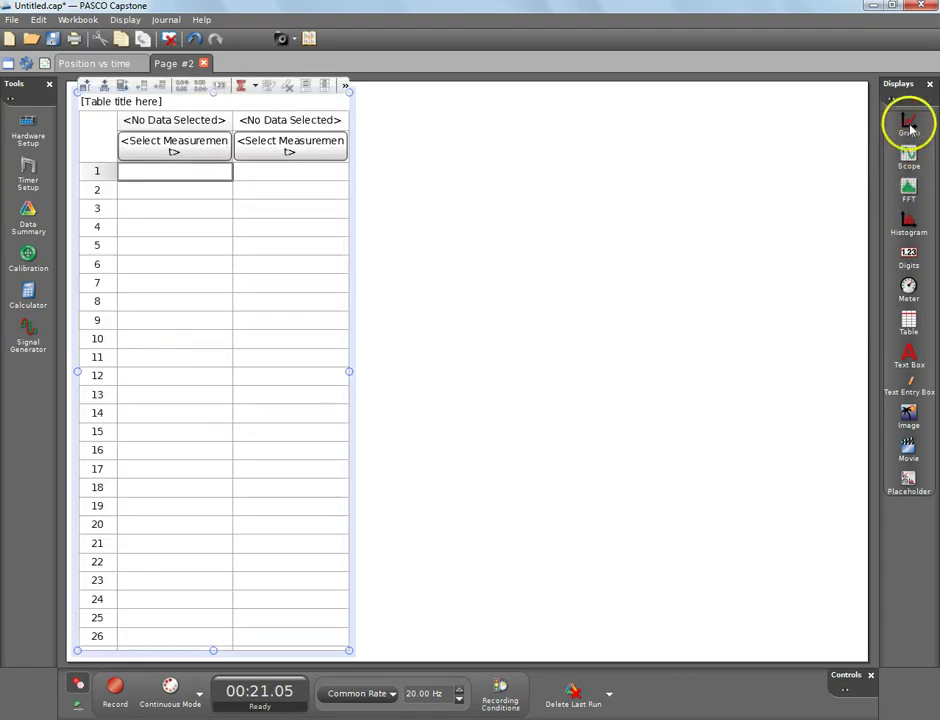
pyautogui.moveTo(910, 125); pyautogui.dragTo(503, 294)
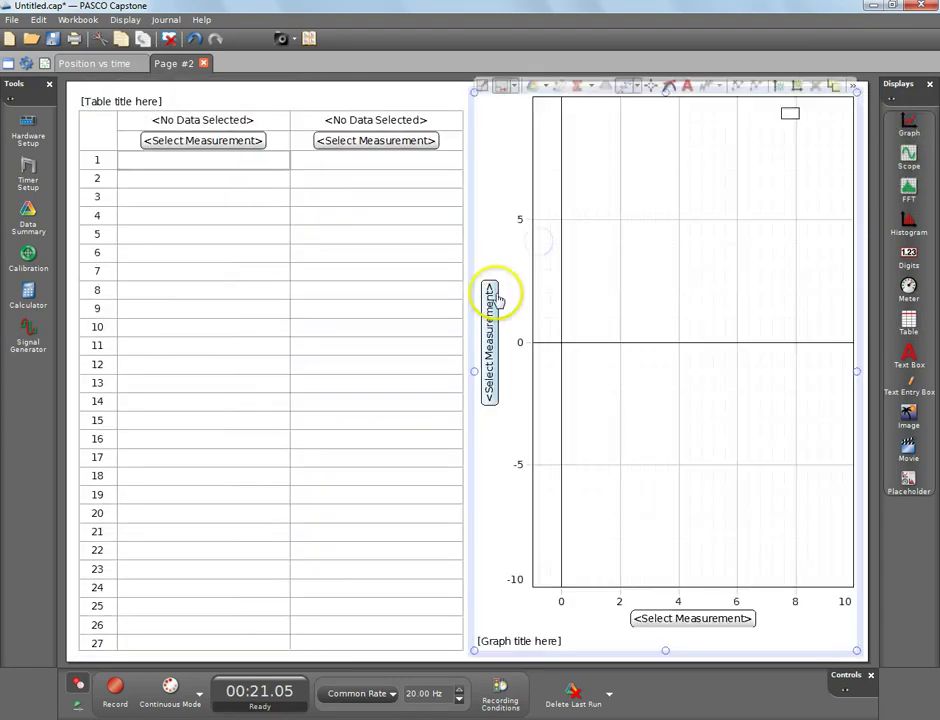
# Step: Fill the table's two columns with Block Event Times and Speed
pyautogui.click(193, 143)
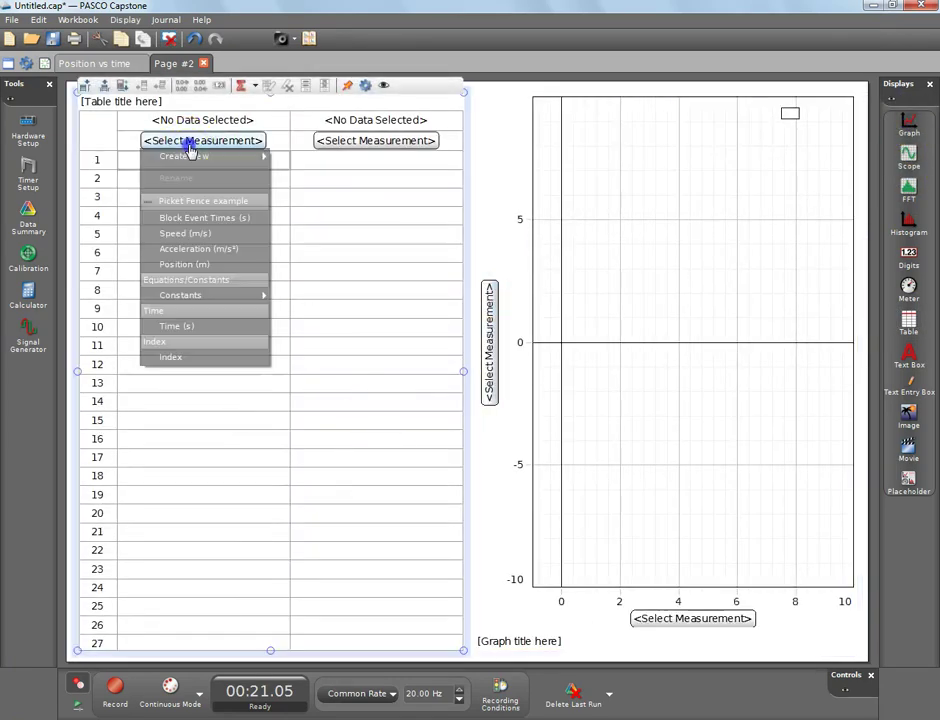
pyautogui.click(208, 219)
pyautogui.click(374, 148)
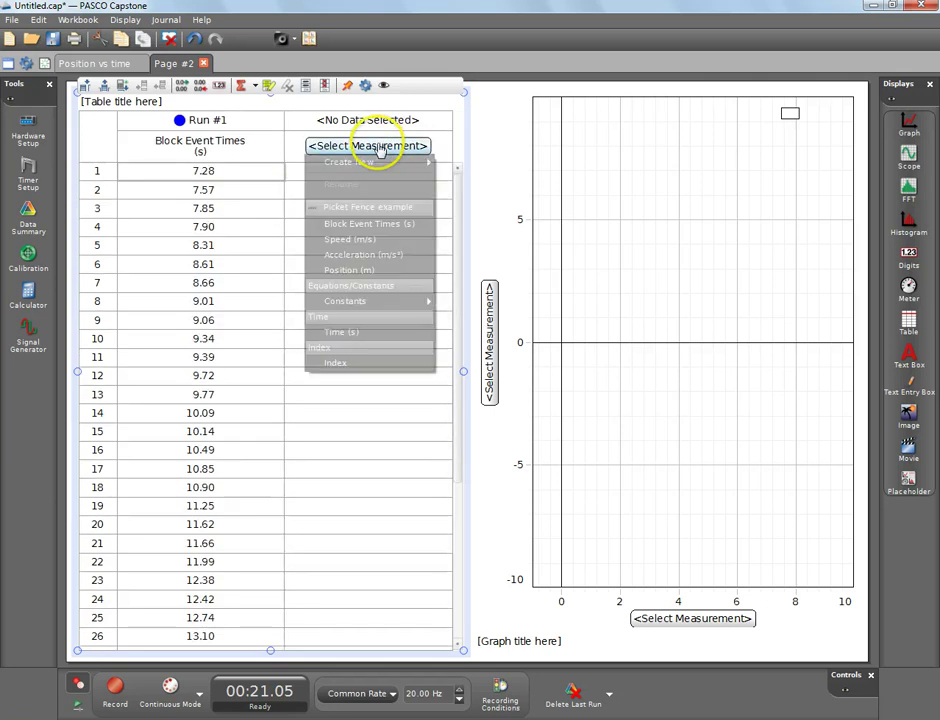
pyautogui.click(380, 241)
# Step: Graph Speed on the y-axis against Block Event Times on the x-axis
pyautogui.click(495, 340)
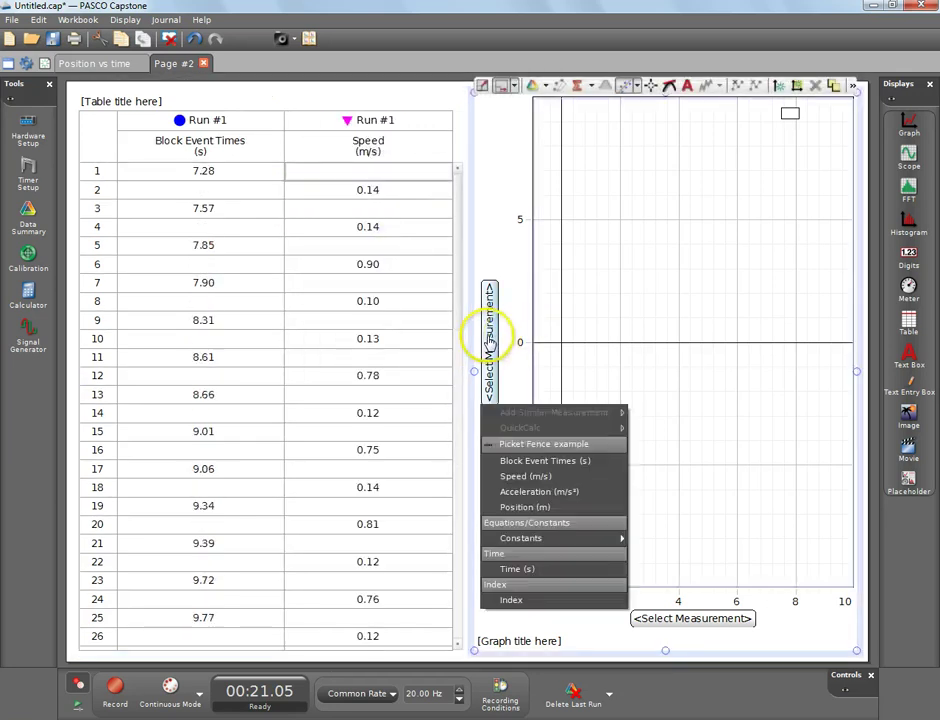
pyautogui.click(536, 478)
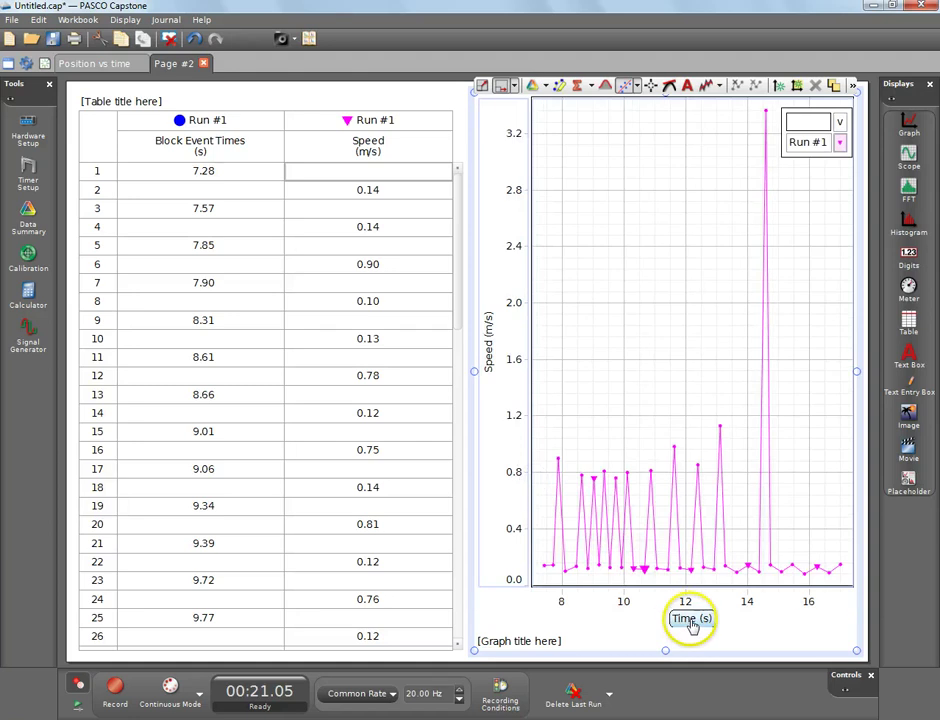
pyautogui.click(690, 622)
pyautogui.click(694, 604)
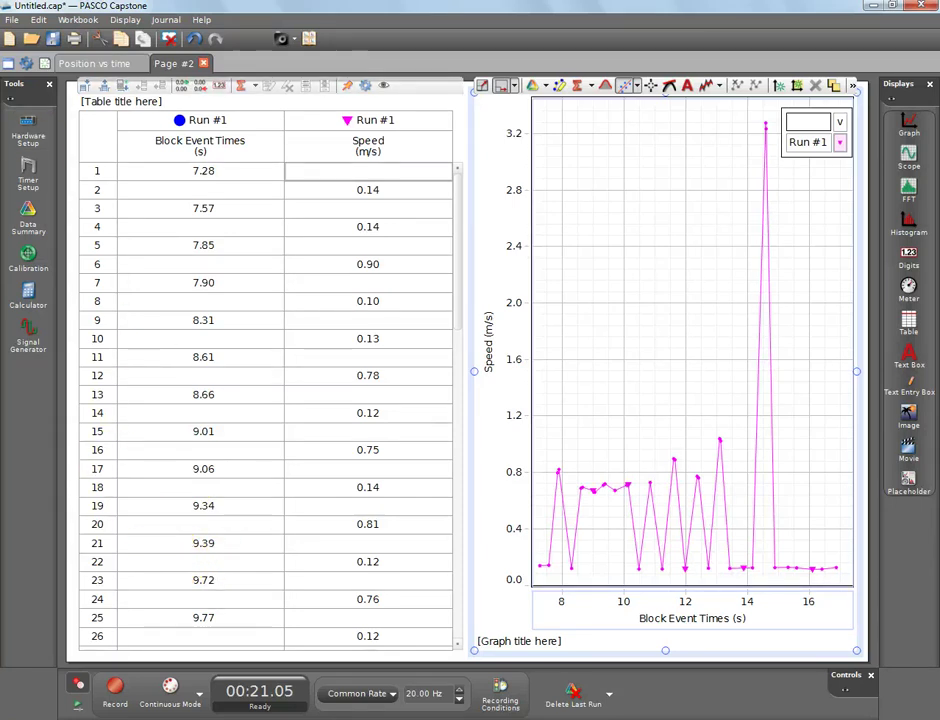
pyautogui.click(12, 20)
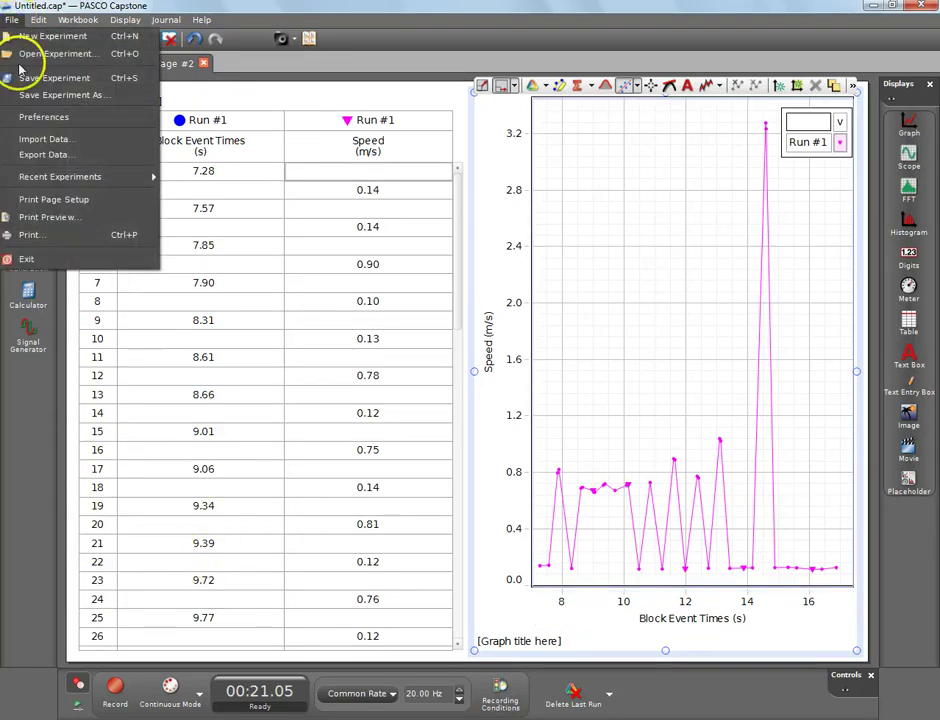
pyautogui.click(413, 31)
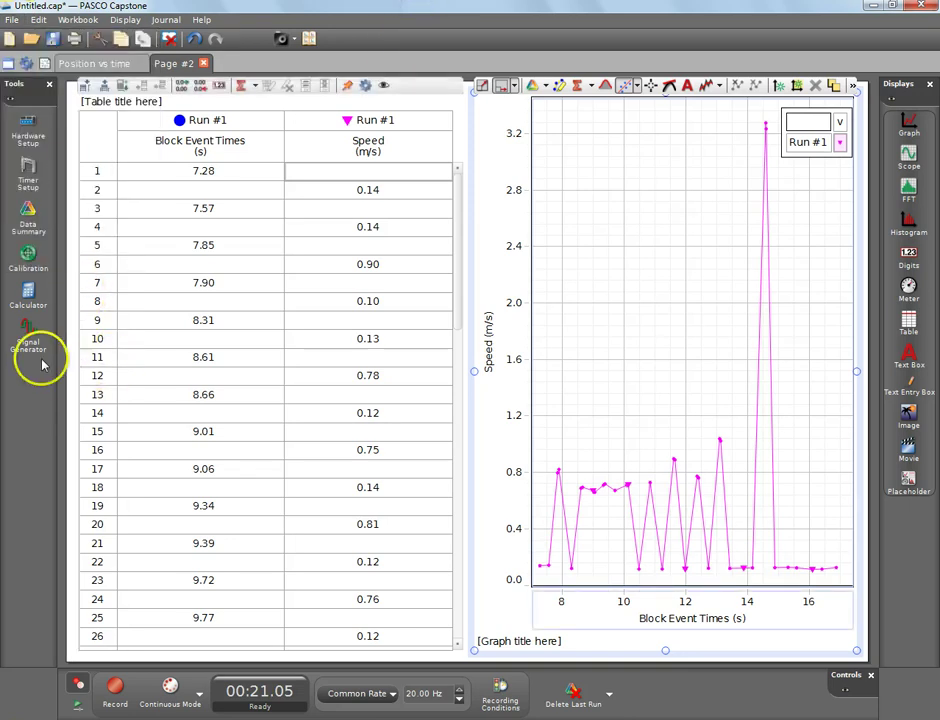